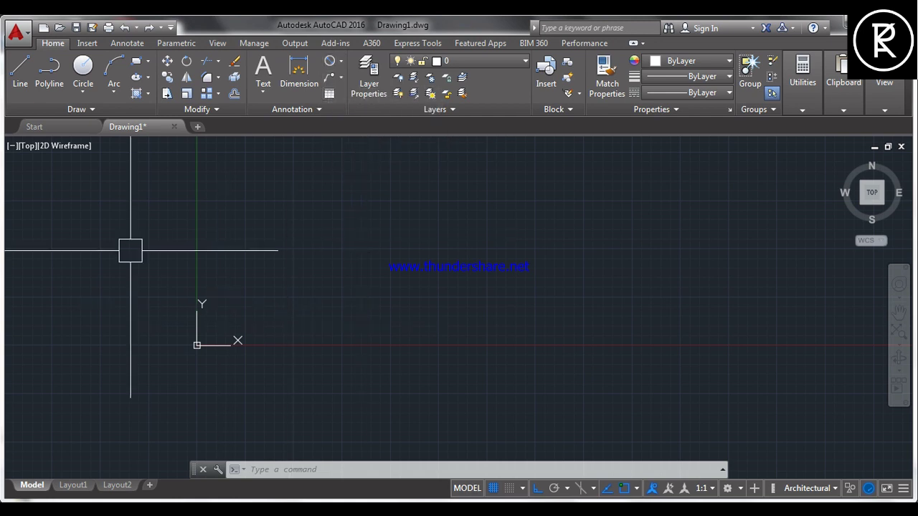
# Draw a rectangle about 386 inches wide, starting below the X axis to the right of the origin
pyautogui.click(135, 65)
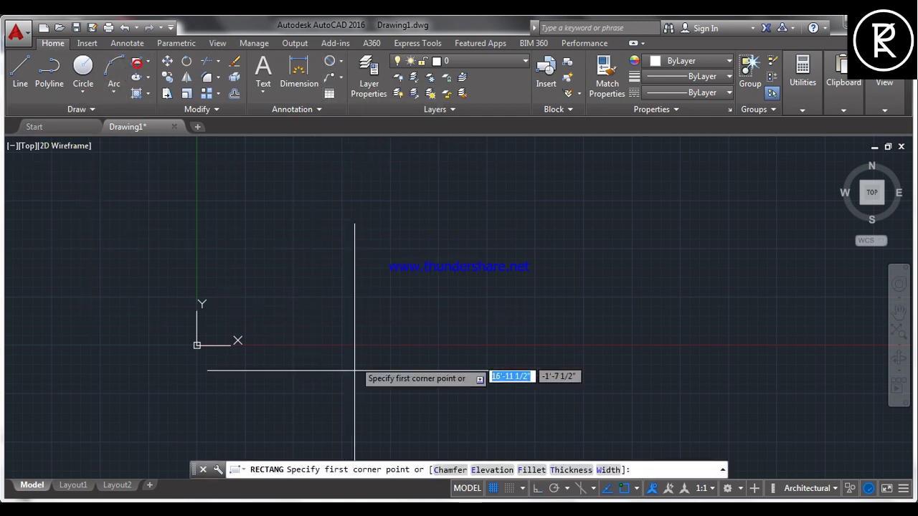
pyautogui.click(308, 380)
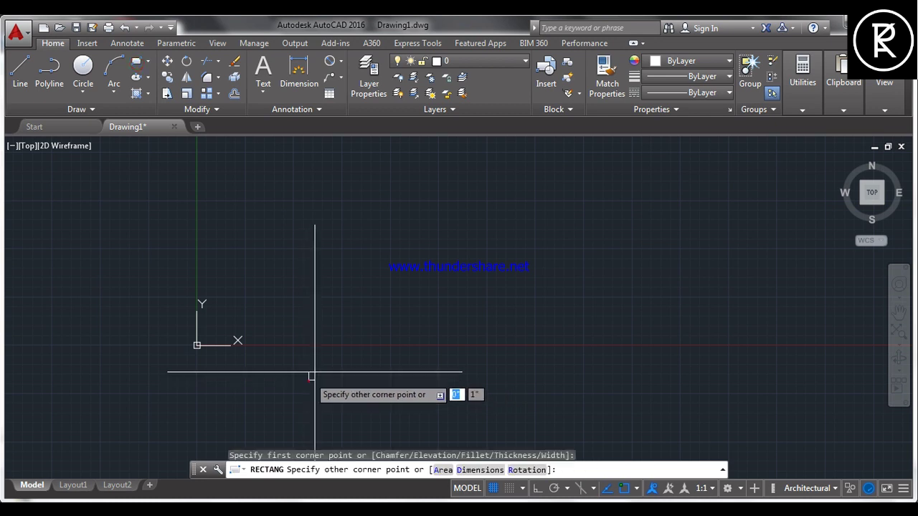
pyautogui.click(608, 222)
pyautogui.scroll(-2, 620, 344)
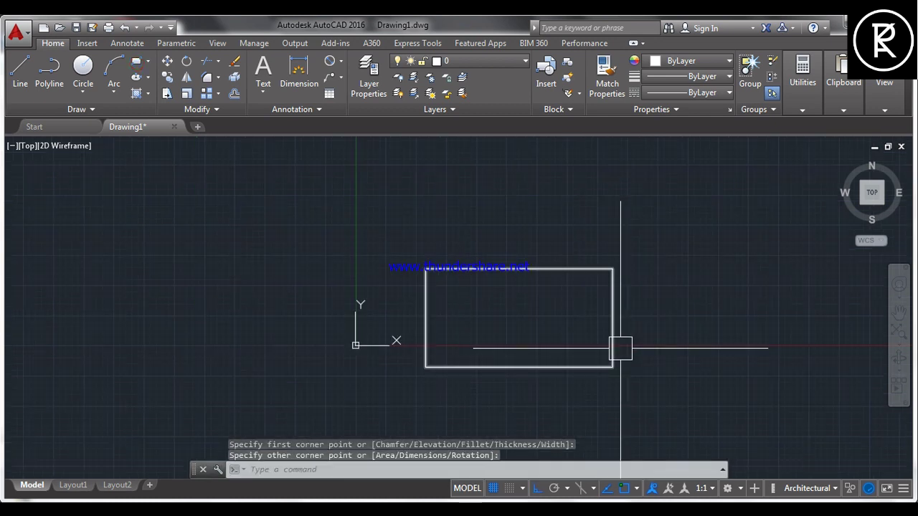
pyautogui.scroll(2, 636, 232)
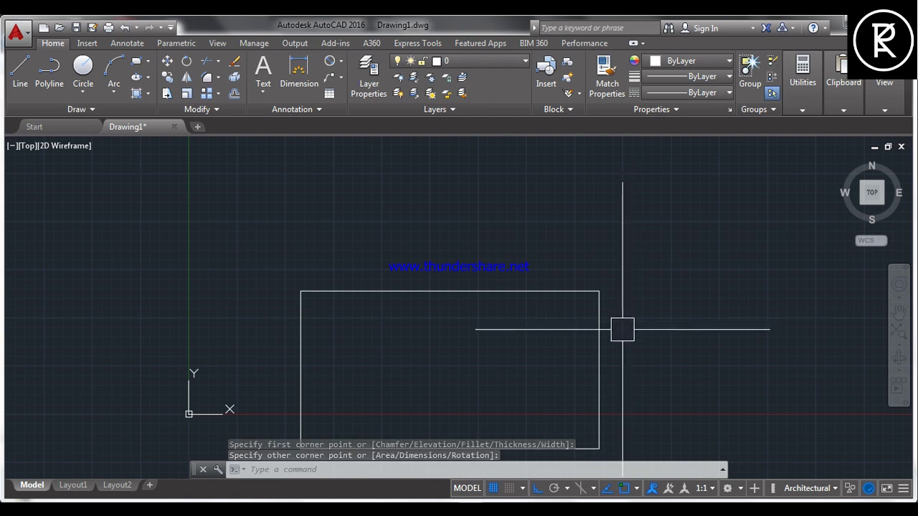
pyautogui.scroll(-2, 621, 328)
pyautogui.scroll(2, 621, 327)
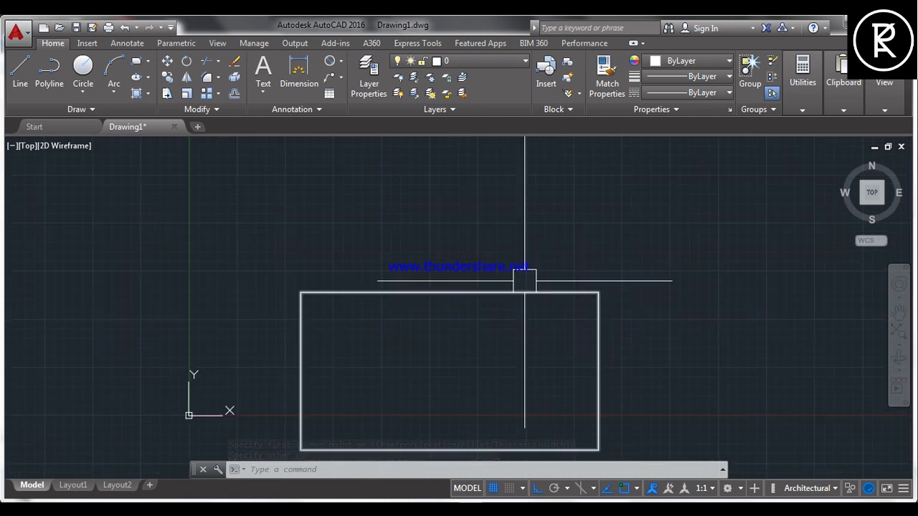
# Dimension the length of the rectangle's top edge, placing the dimension line above the rectangle
pyautogui.click(301, 74)
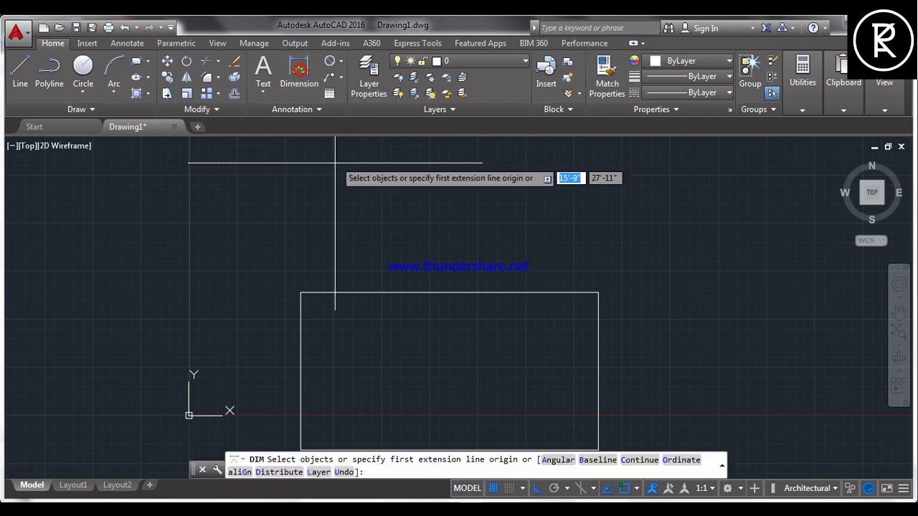
pyautogui.click(302, 292)
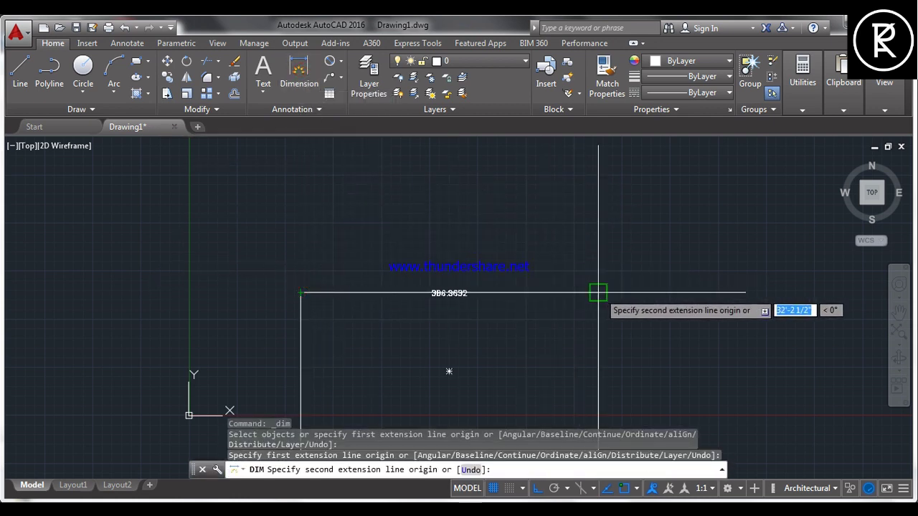
pyautogui.click(598, 292)
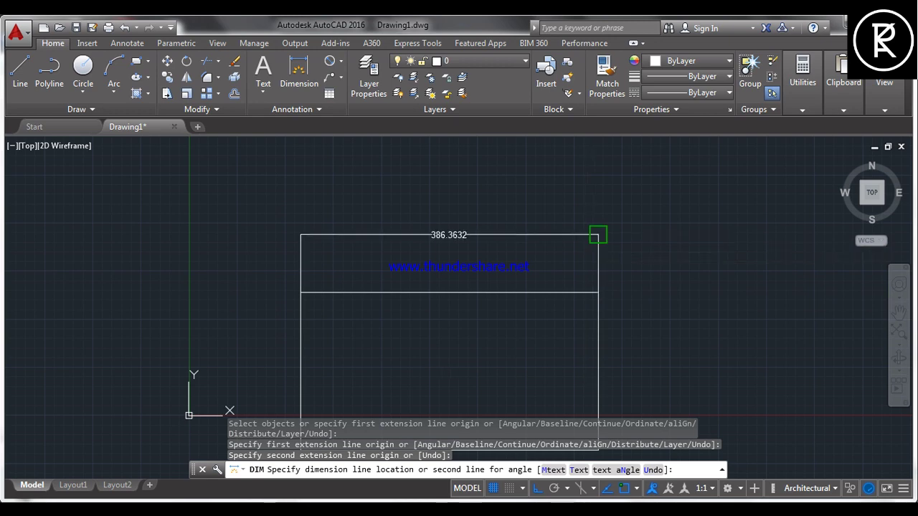
pyautogui.click(598, 234)
# Examine the new dimension's text and arrowheads up close and in relation to the whole rectangle
pyautogui.scroll(-4, 430, 230)
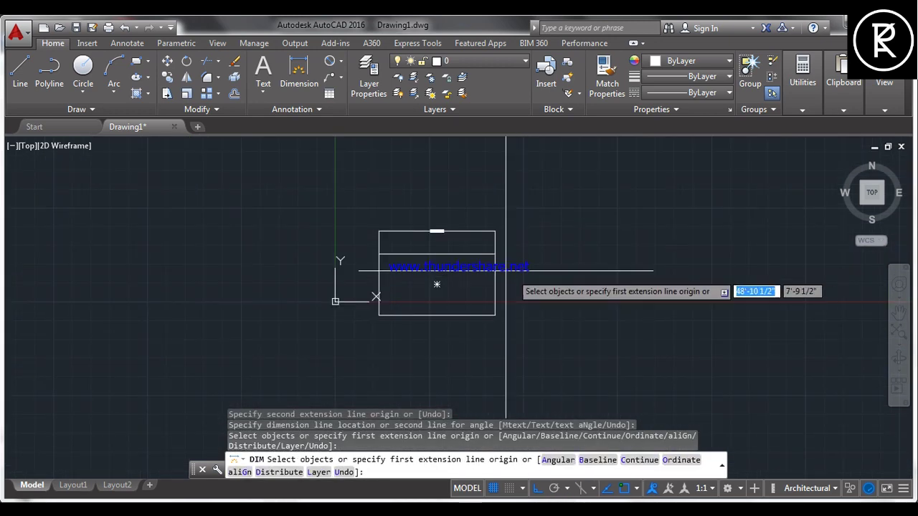
pyautogui.scroll(7, 445, 287)
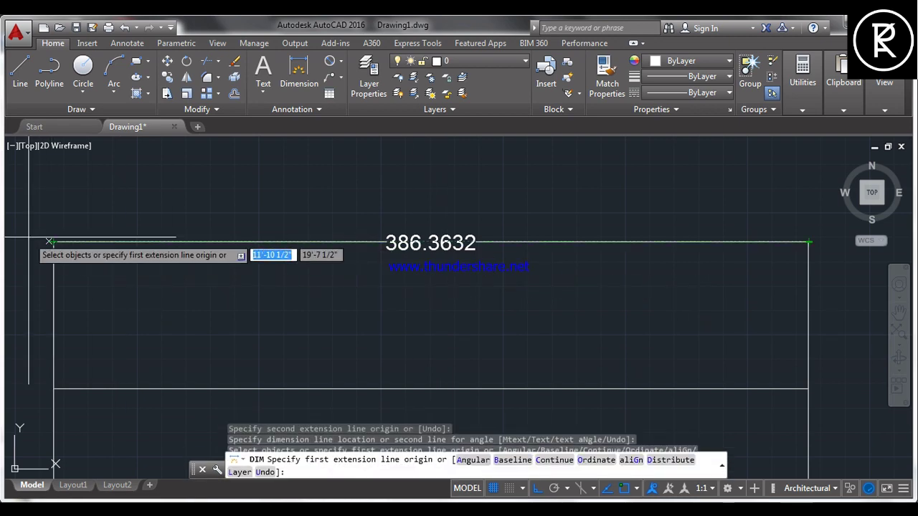
pyautogui.scroll(3, 28, 236)
pyautogui.scroll(5, 191, 274)
pyautogui.scroll(-5, 348, 237)
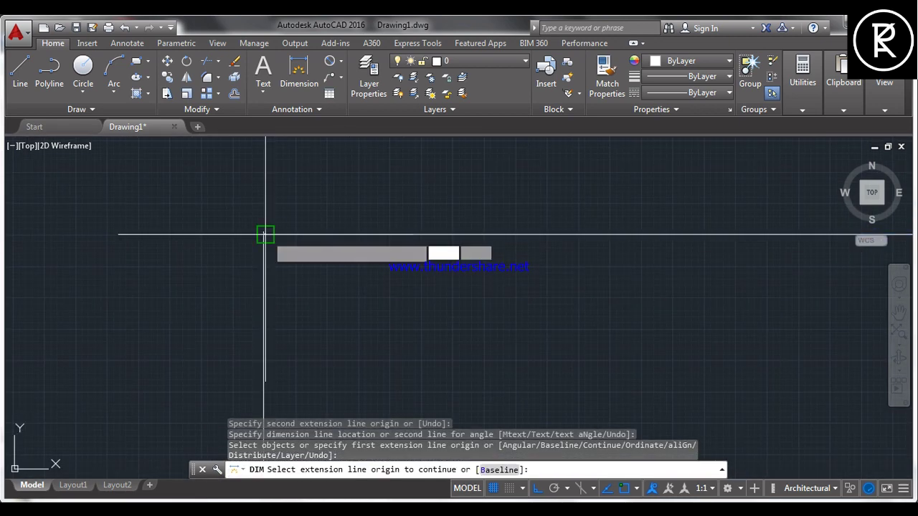
pyautogui.scroll(4, 264, 240)
pyautogui.scroll(3, 264, 240)
pyautogui.scroll(-3, 251, 247)
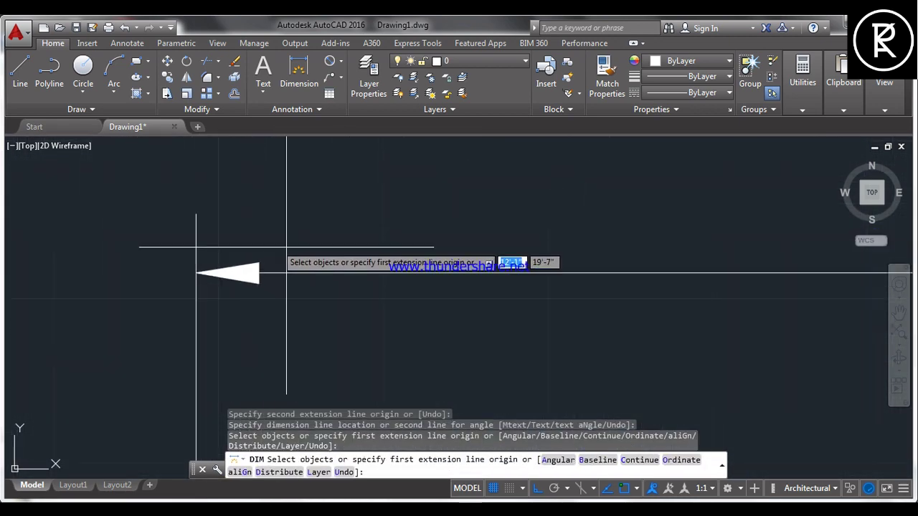
pyautogui.scroll(-4, 190, 252)
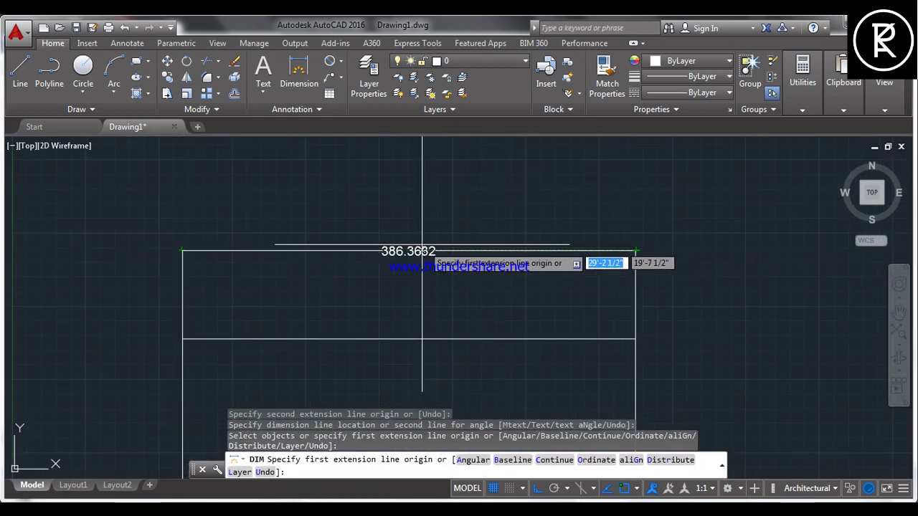
pyautogui.scroll(-2, 423, 247)
pyautogui.scroll(-2, 427, 245)
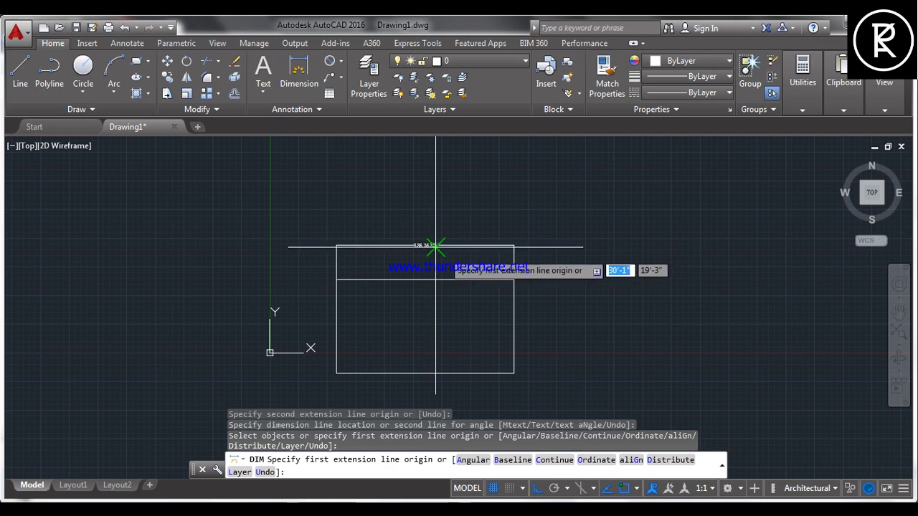
pyautogui.scroll(4, 445, 252)
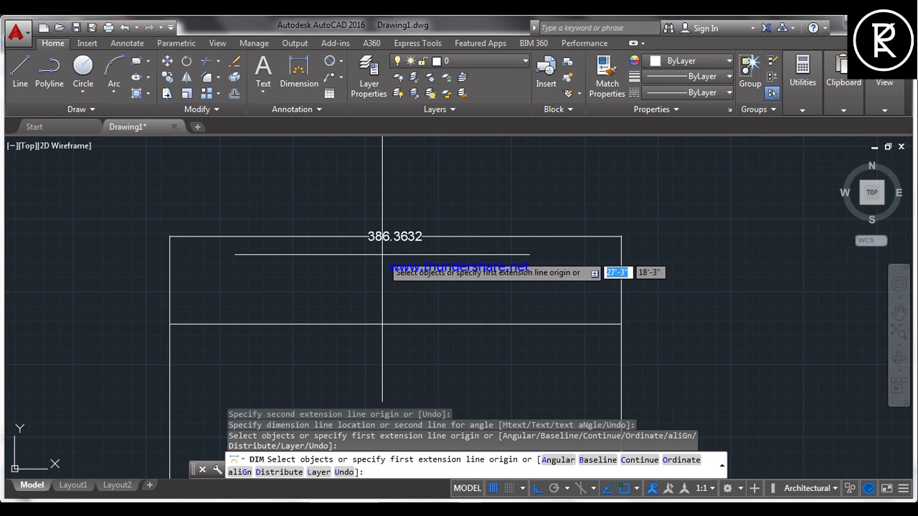
pyautogui.write('d')
pyautogui.press('Return')
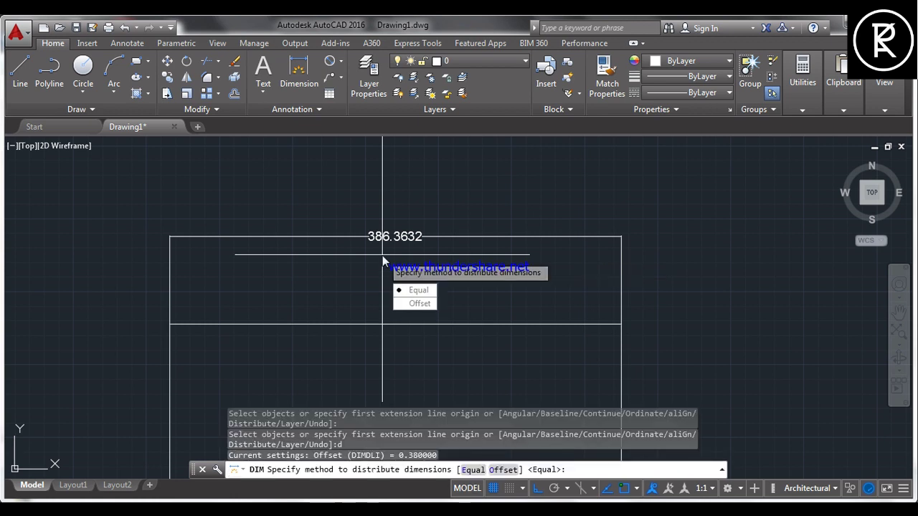
pyautogui.press('Escape')
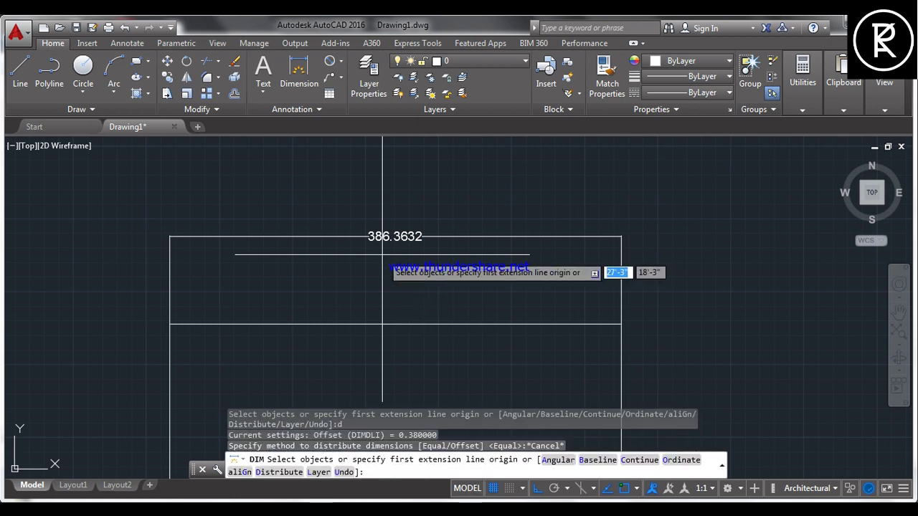
pyautogui.press('Escape')
pyautogui.write('d')
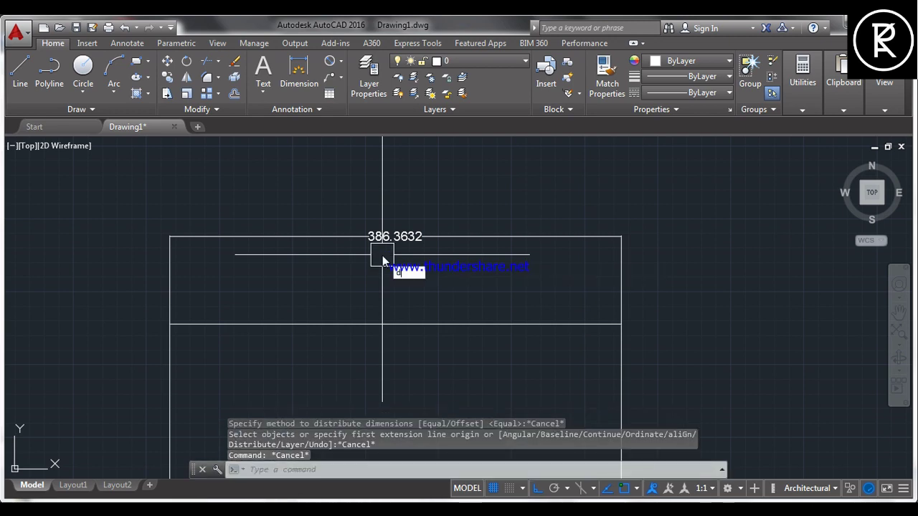
pyautogui.press('Return')
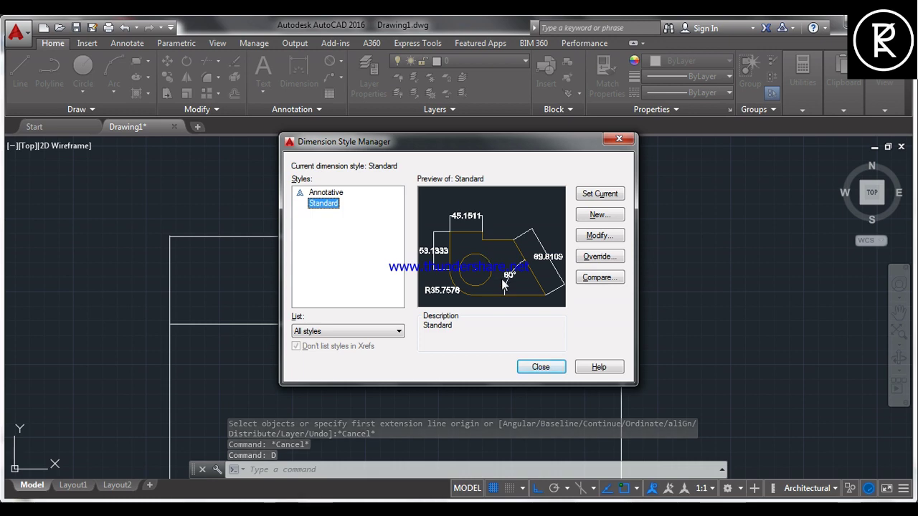
pyautogui.click(541, 367)
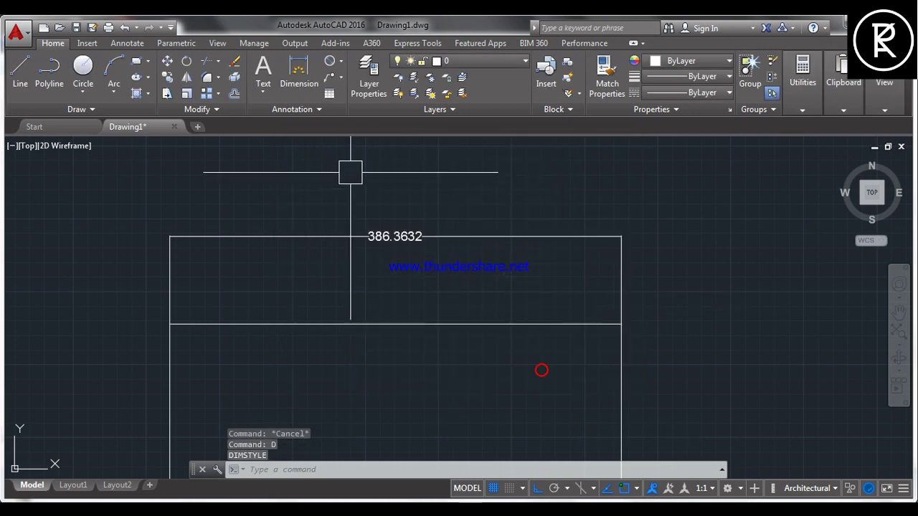
# Open the Standard dimension style for modification through the Dimension Style Manager
pyautogui.click(289, 111)
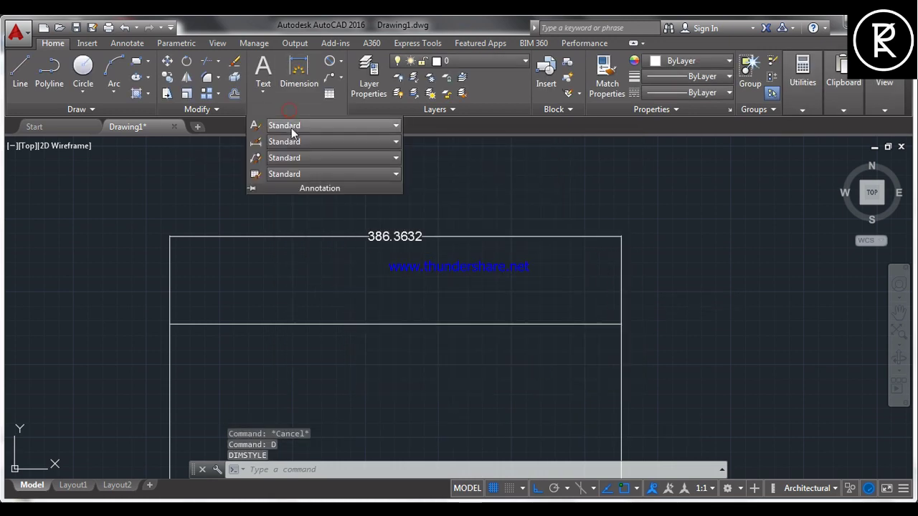
pyautogui.click(292, 142)
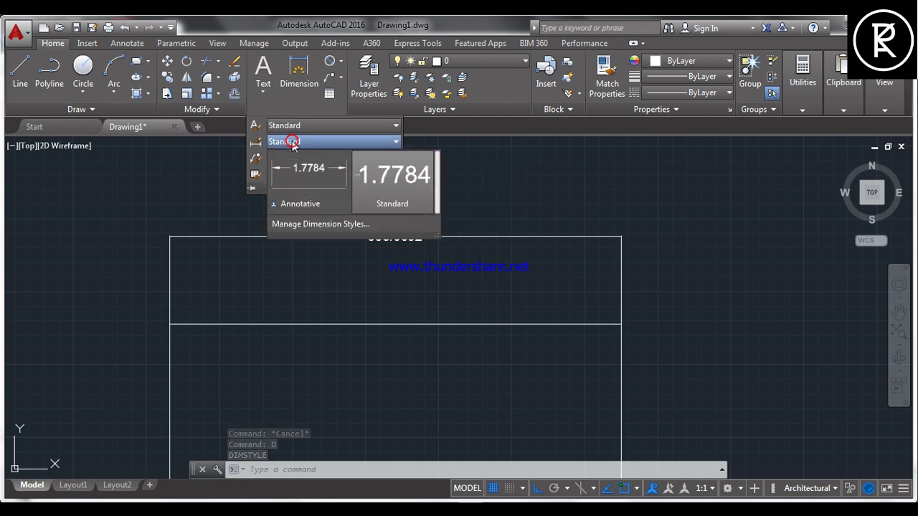
pyautogui.click(332, 224)
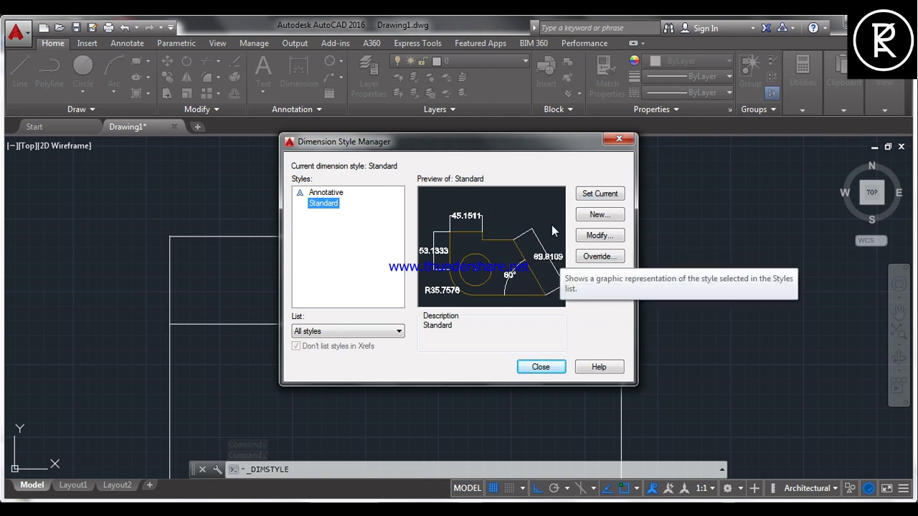
pyautogui.click(598, 242)
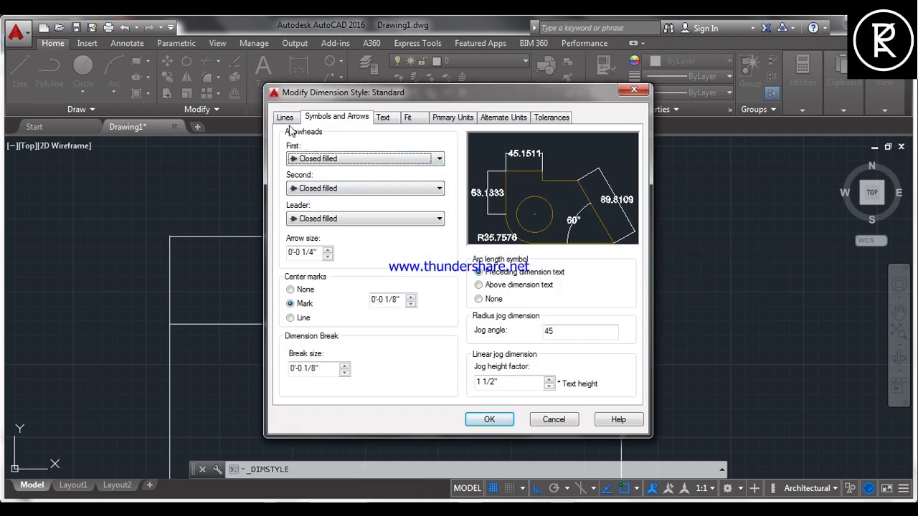
# Review the Standard style's dimension and extension line settings and its arrowhead options, keeping Closed filled for the first arrowhead
pyautogui.click(285, 119)
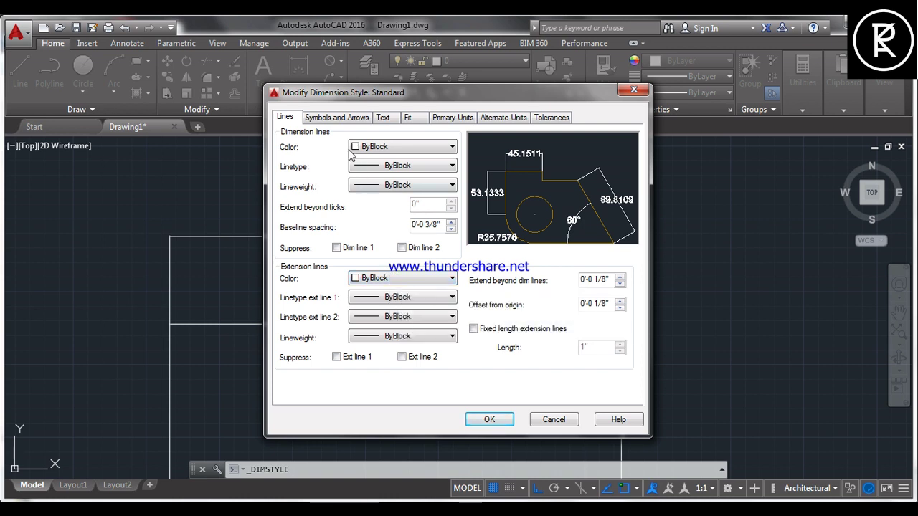
pyautogui.click(340, 119)
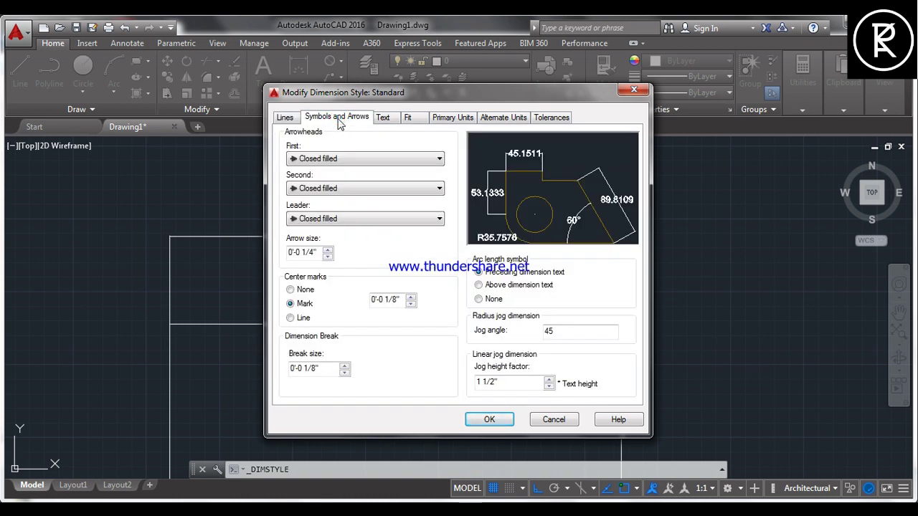
pyautogui.click(342, 159)
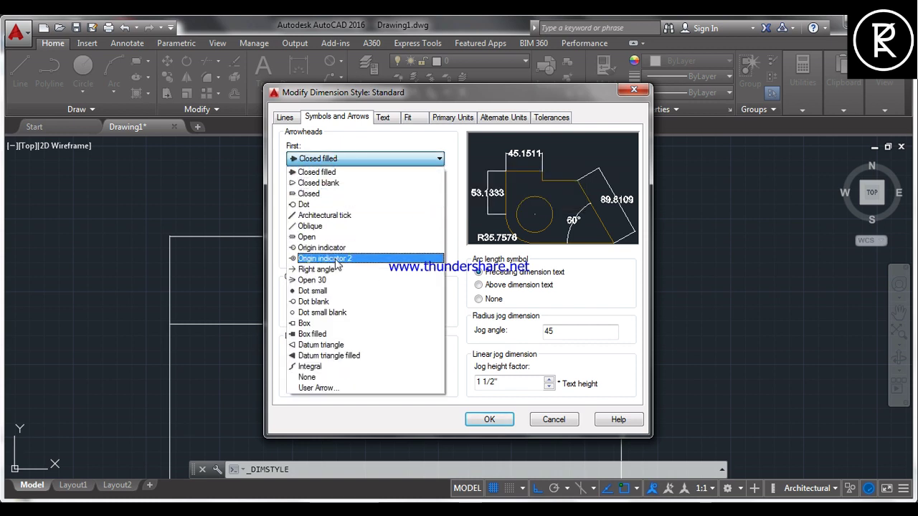
pyautogui.click(338, 171)
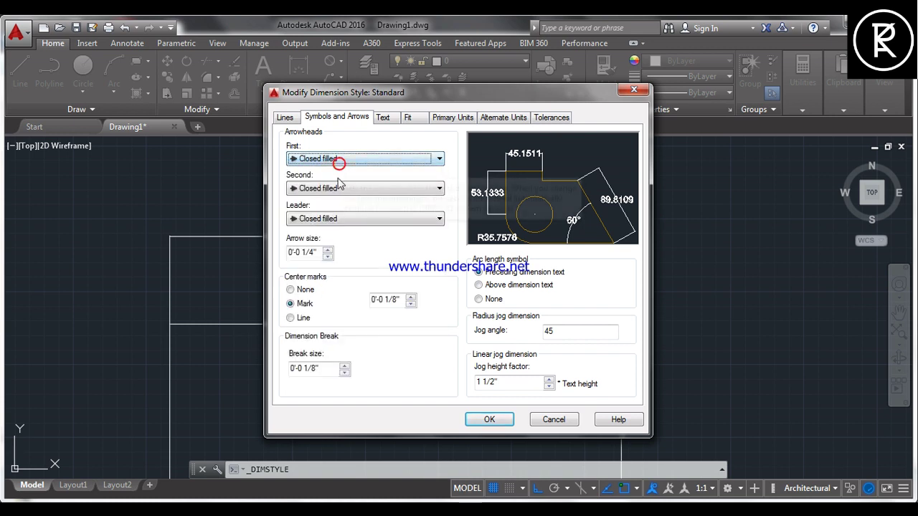
pyautogui.click(335, 219)
pyautogui.click(335, 220)
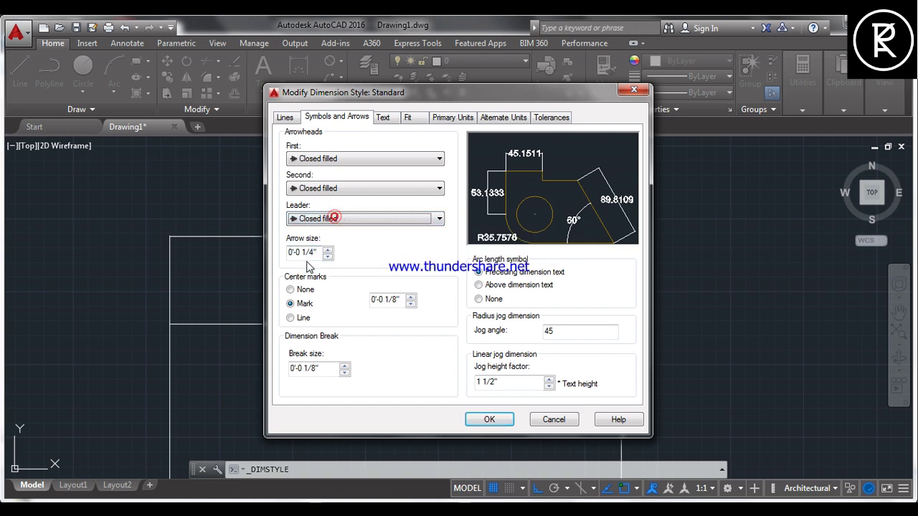
# Review the style's text, fit and primary unit settings, including the linear unit format and the available precision options
pyautogui.click(385, 118)
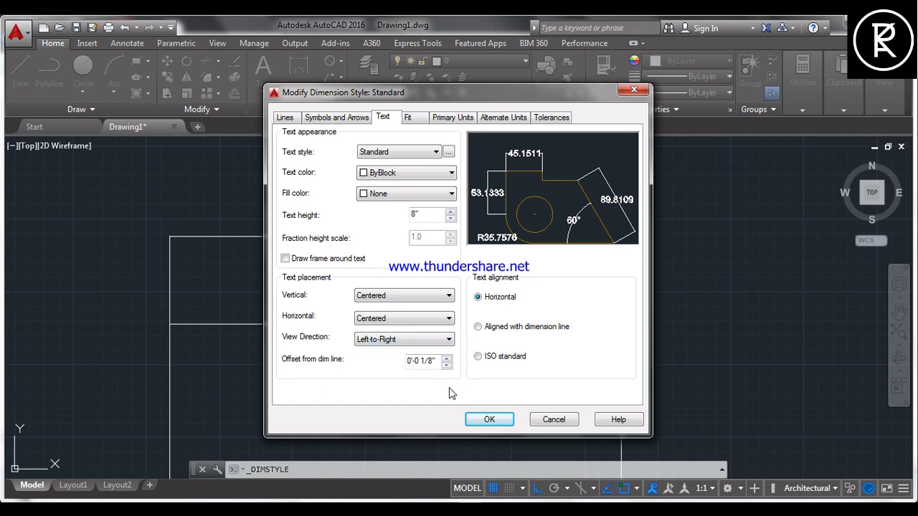
pyautogui.click(408, 118)
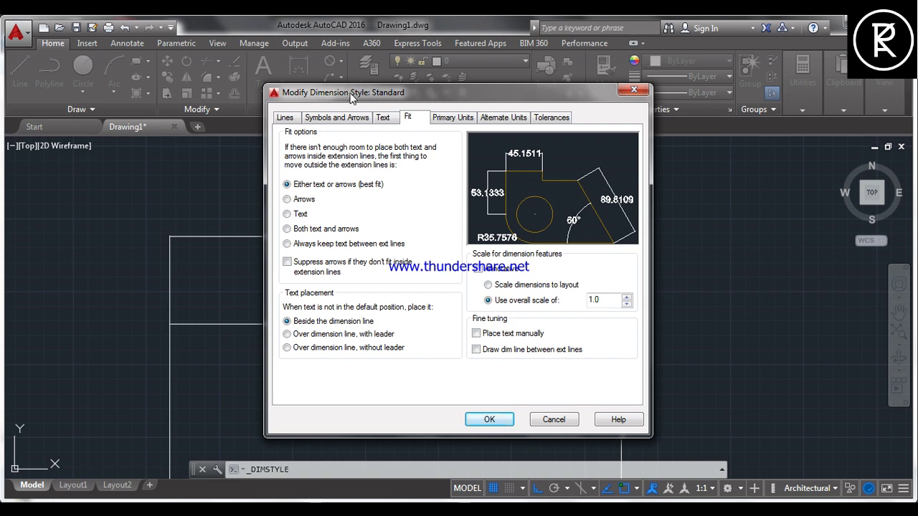
pyautogui.click(453, 118)
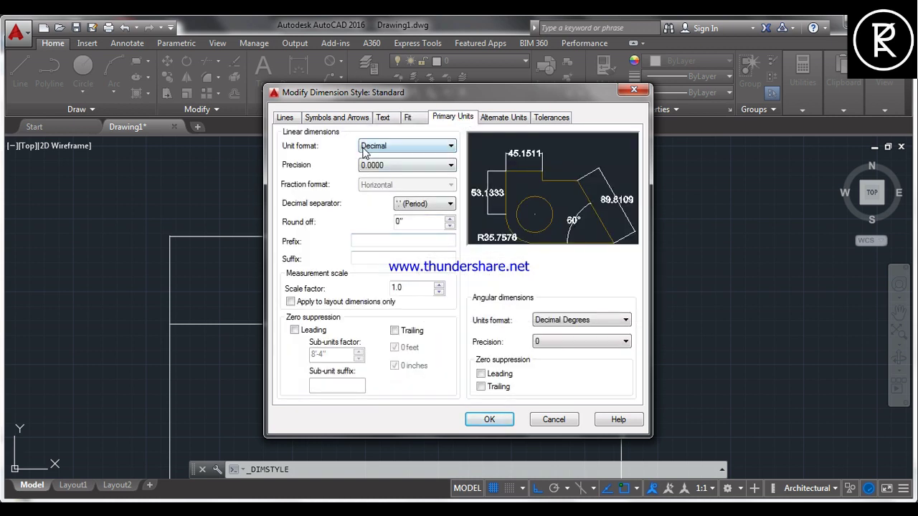
pyautogui.click(414, 145)
pyautogui.click(414, 144)
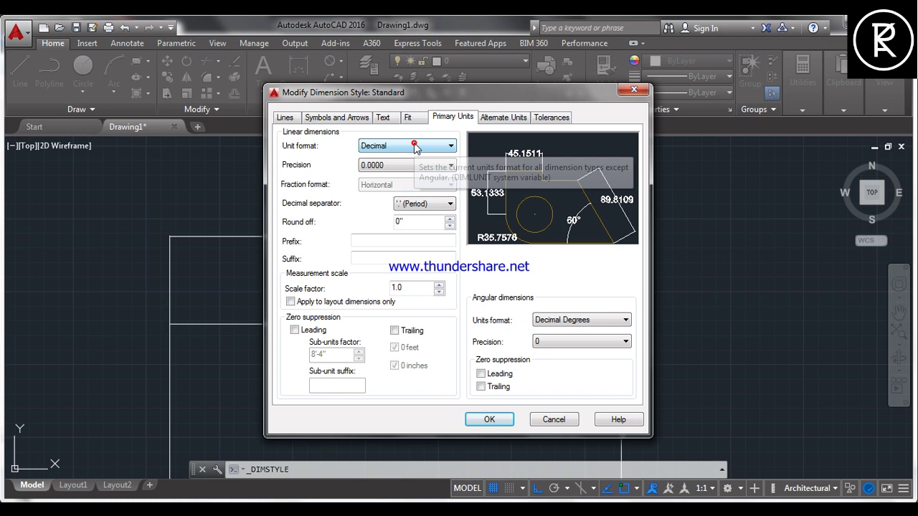
pyautogui.click(378, 166)
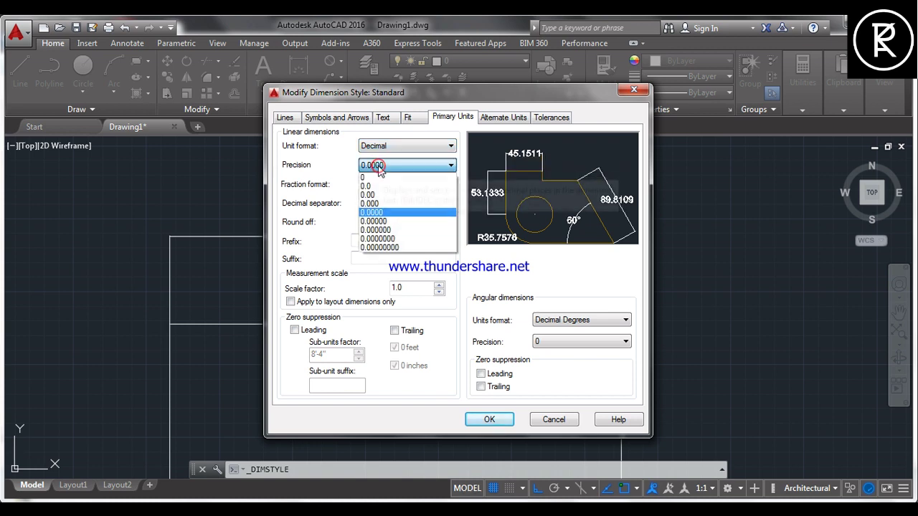
pyautogui.click(379, 166)
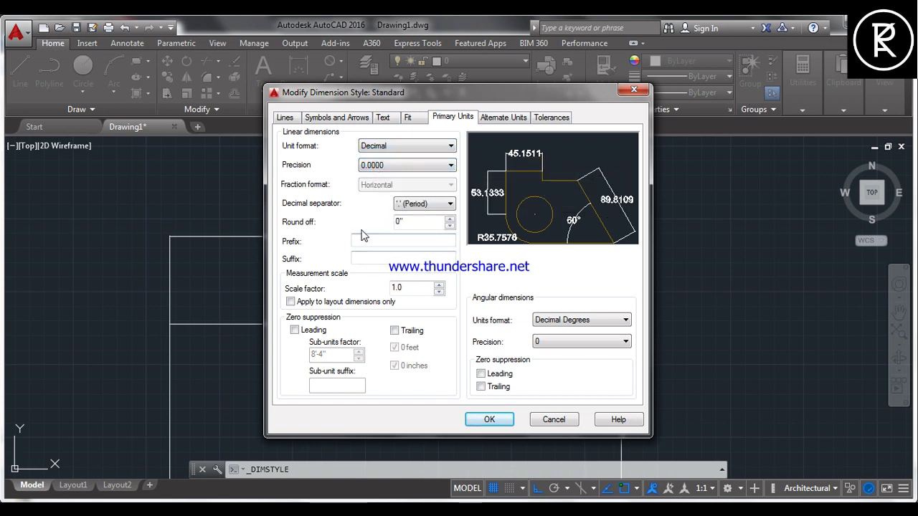
# Review the Standard style's alternate units settings, accept the style and close the Dimension Style Manager
pyautogui.click(502, 117)
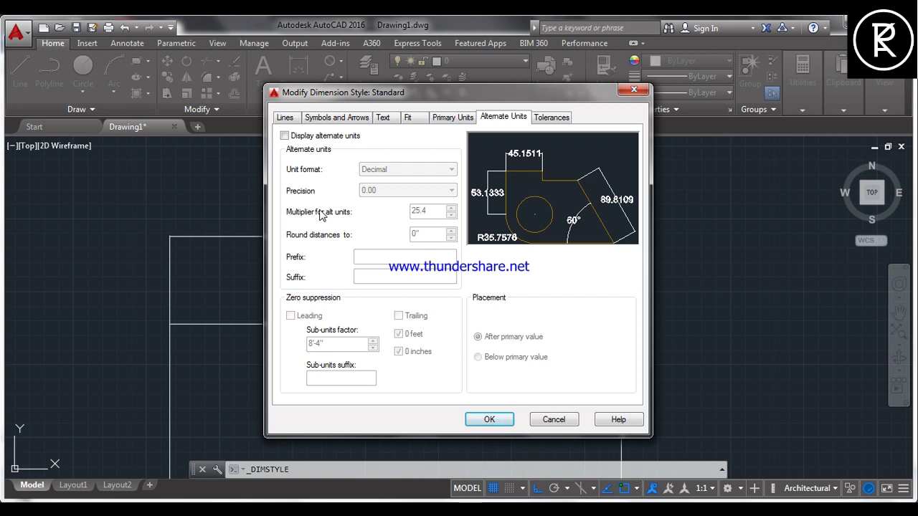
pyautogui.click(491, 420)
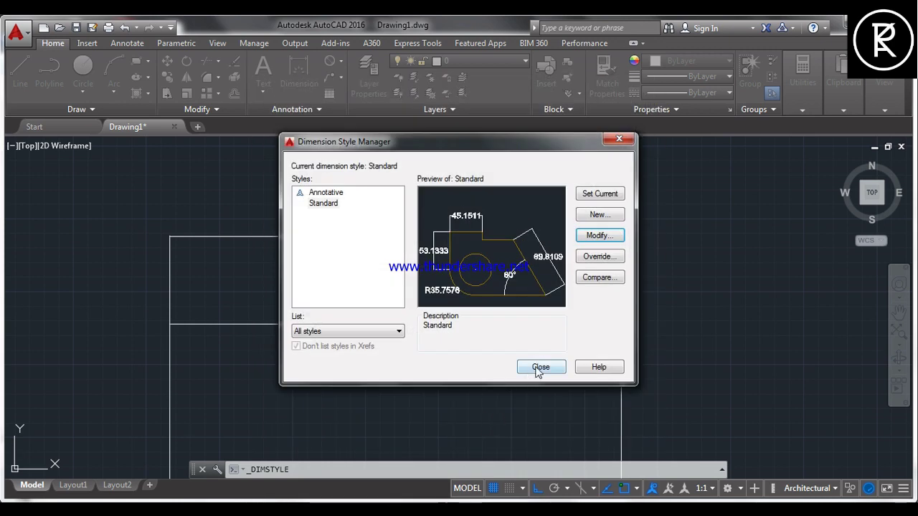
pyautogui.click(539, 367)
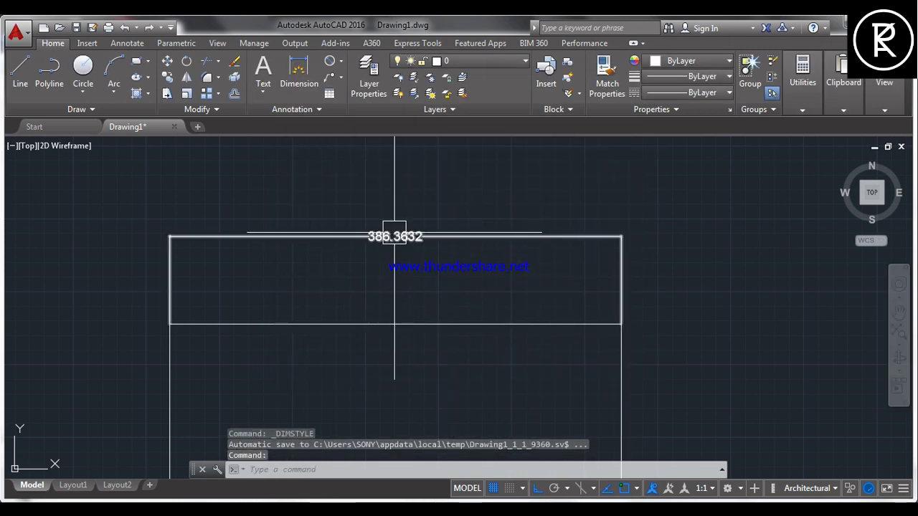
# Open the full properties of the linear dimension above the rectangle
pyautogui.click(395, 236)
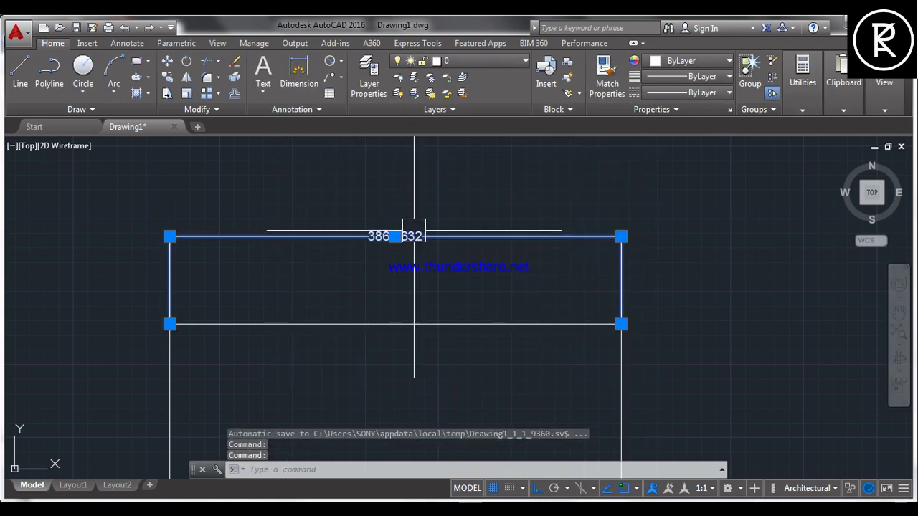
pyautogui.rightClick(411, 237)
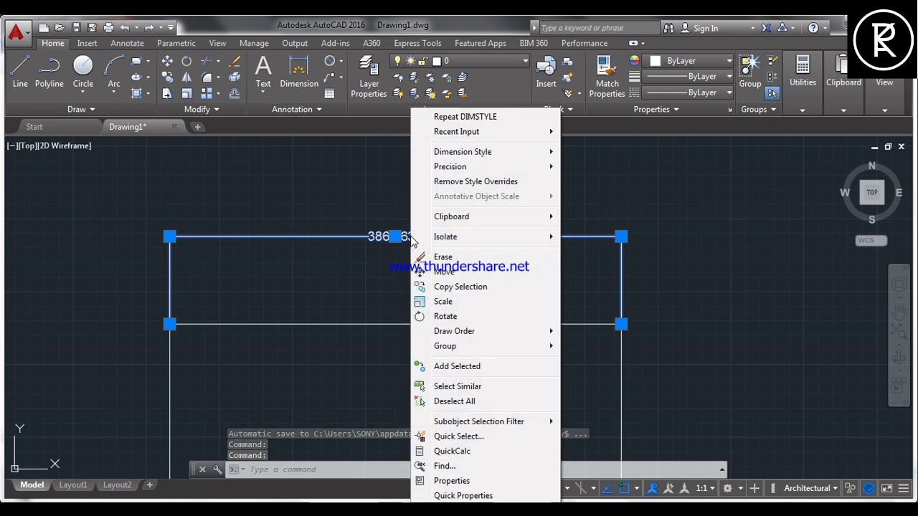
pyautogui.click(457, 481)
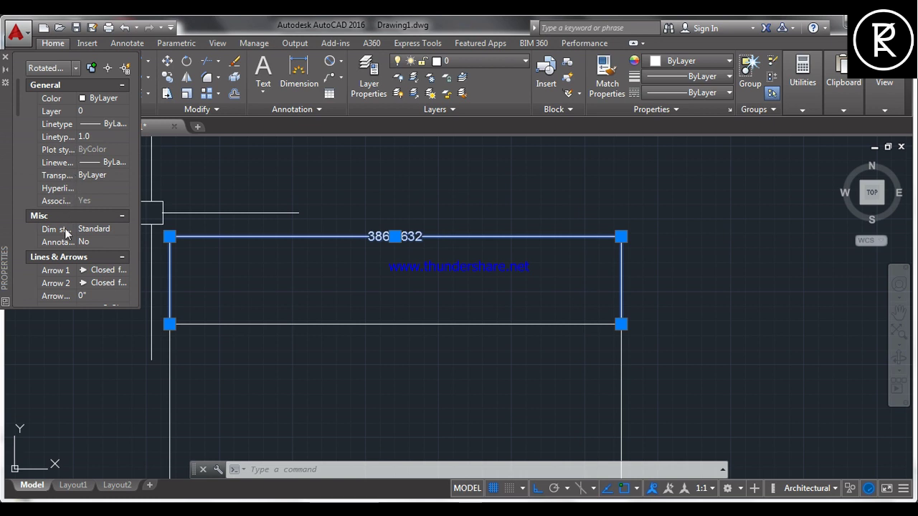
# Try a text height of 12 for the linear dimension and settle on 15
pyautogui.scroll(-4, 67, 258)
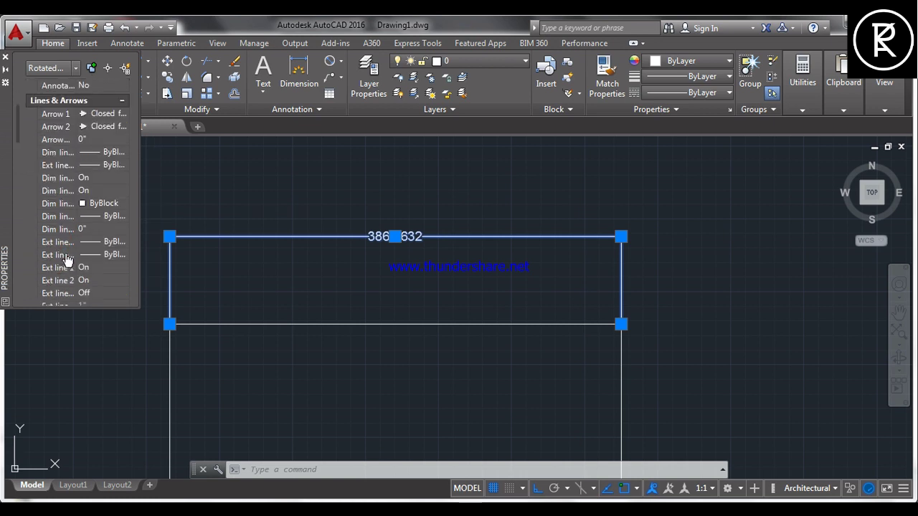
pyautogui.scroll(-3, 71, 201)
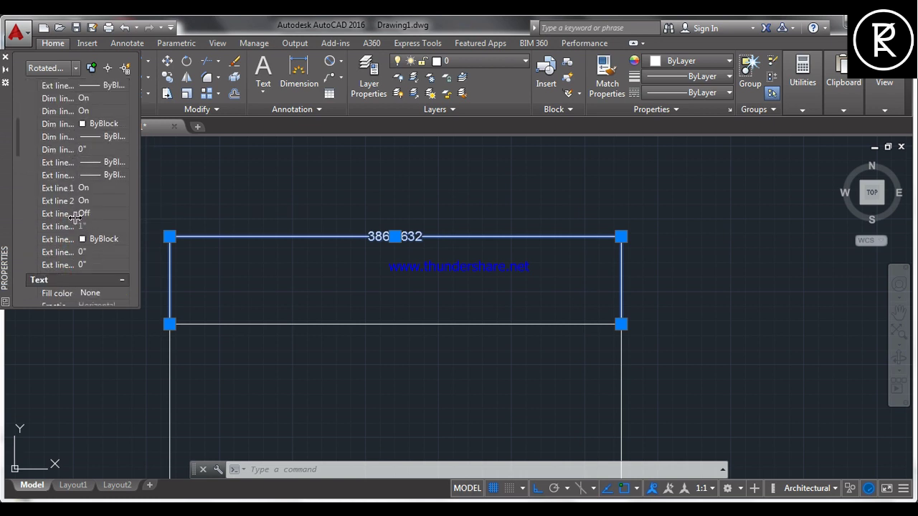
pyautogui.scroll(-3, 75, 215)
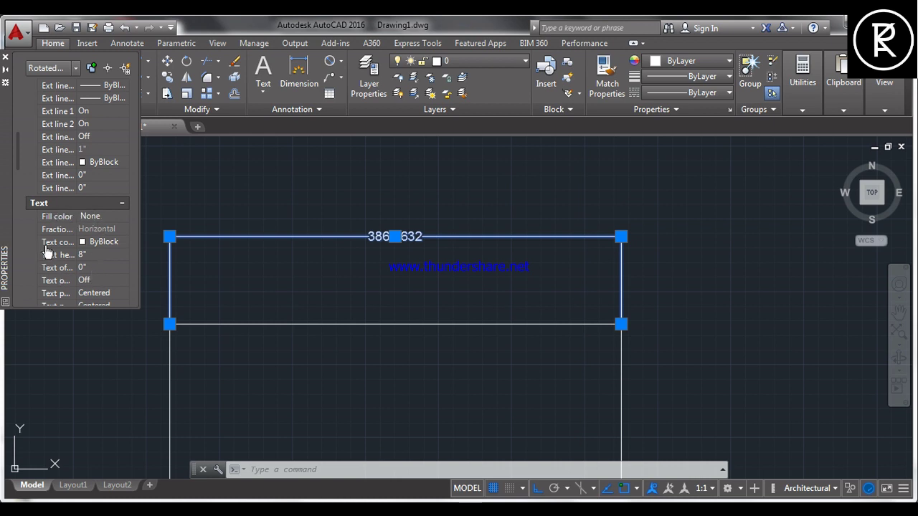
pyautogui.click(91, 255)
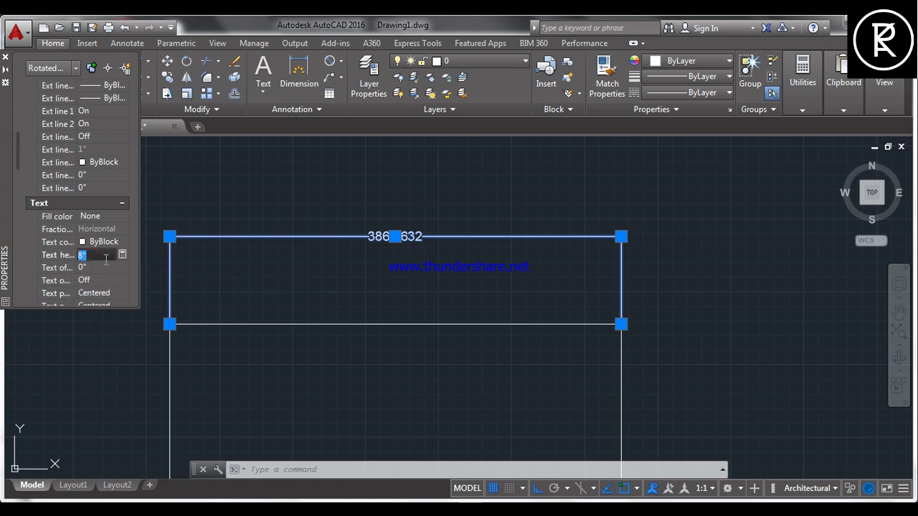
pyautogui.write('12')
pyautogui.click(105, 266)
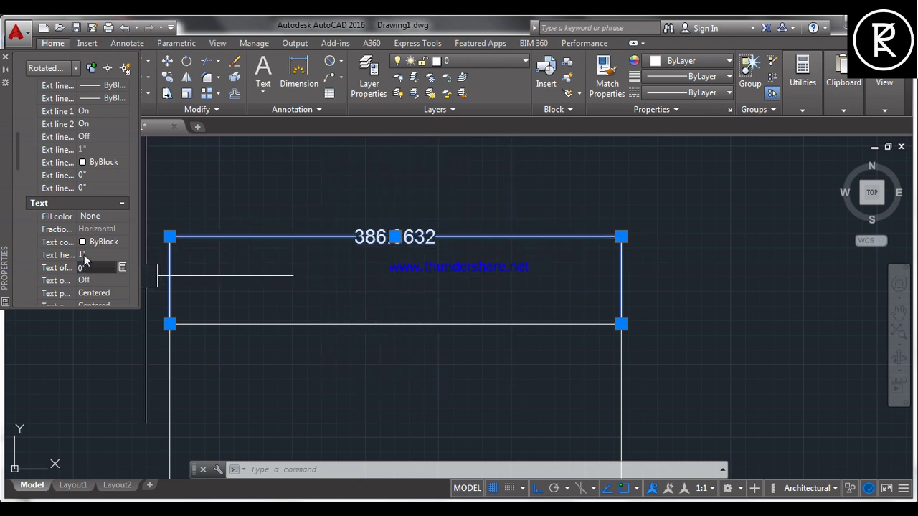
pyautogui.click(88, 254)
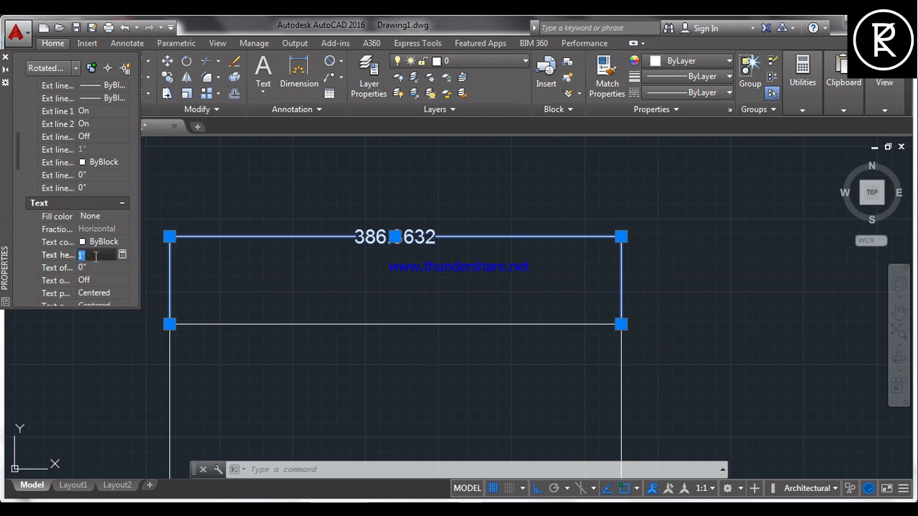
pyautogui.write('15')
pyautogui.press('Tab')
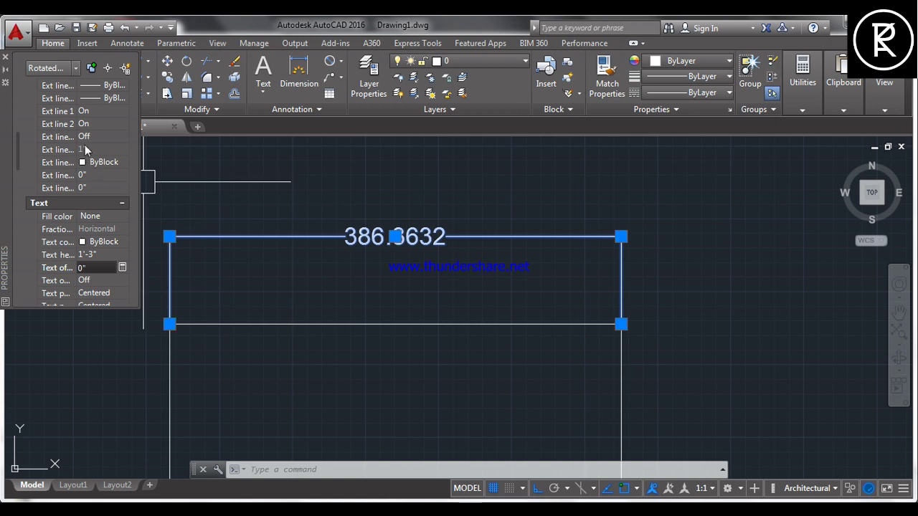
# Increase the linear dimension's arrow size, close its properties and deselect the dimension
pyautogui.scroll(5, 83, 149)
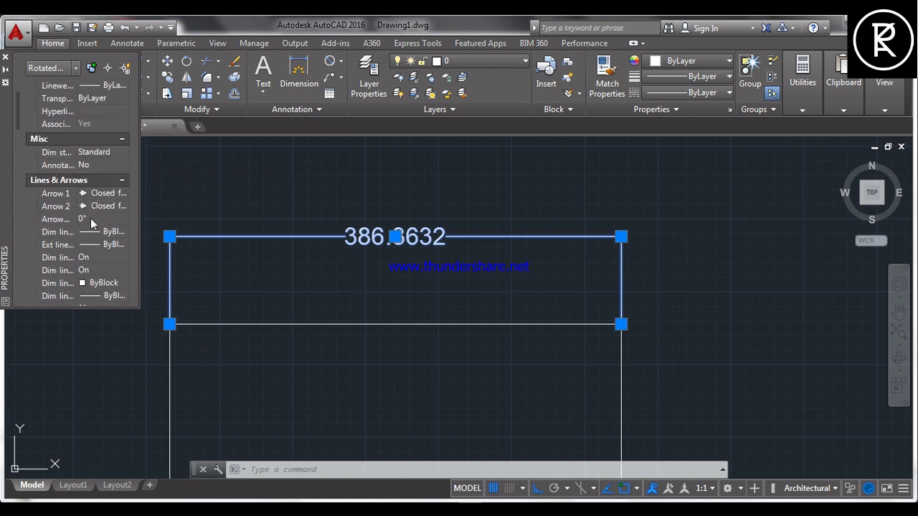
pyautogui.click(91, 218)
pyautogui.click(100, 229)
pyautogui.click(5, 57)
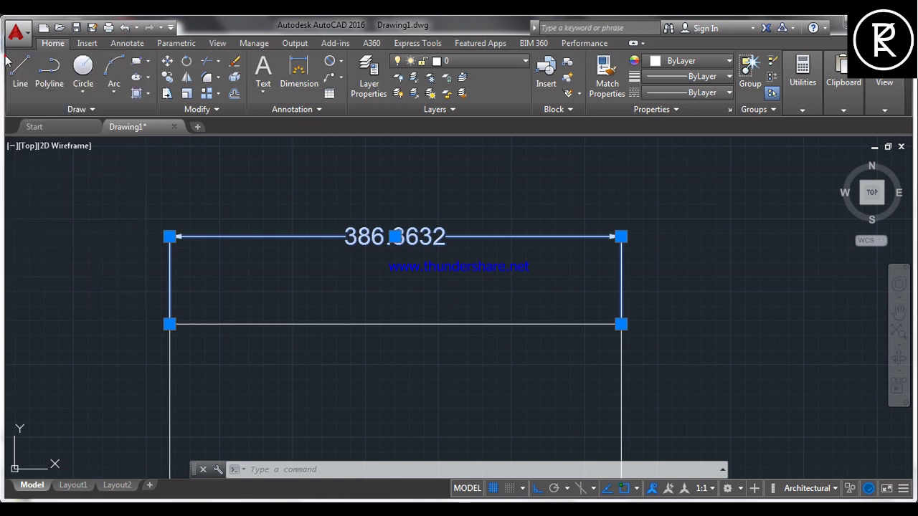
pyautogui.click(103, 347)
pyautogui.click(92, 283)
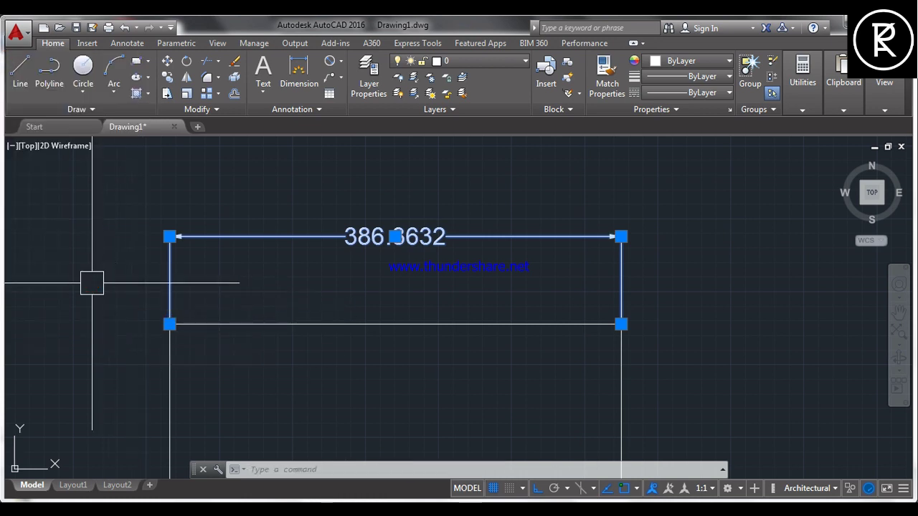
pyautogui.press('Escape')
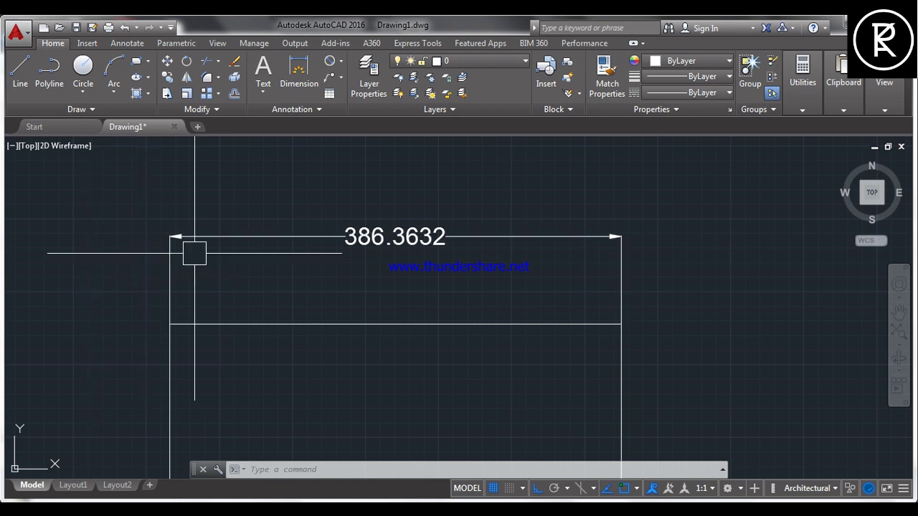
# Examine the restyled dimension on the whole rectangle and review the available dimension types
pyautogui.scroll(-4, 520, 207)
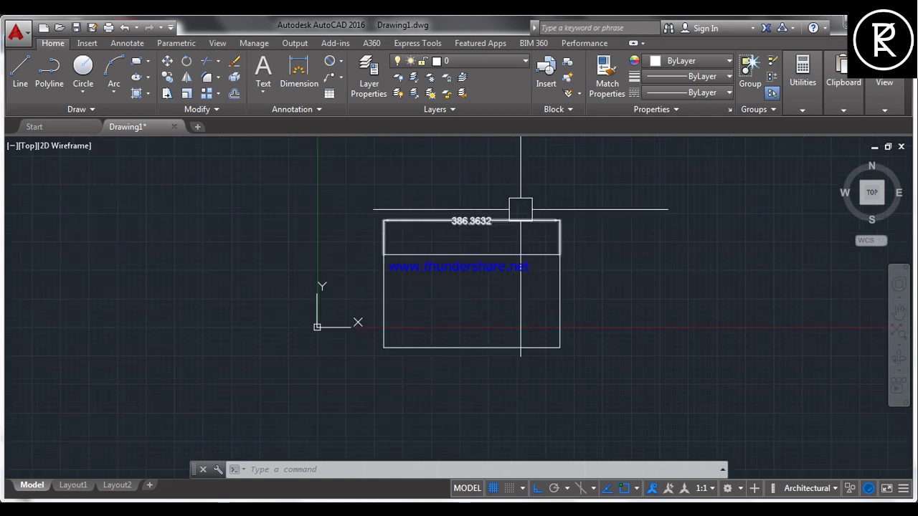
pyautogui.scroll(2, 529, 213)
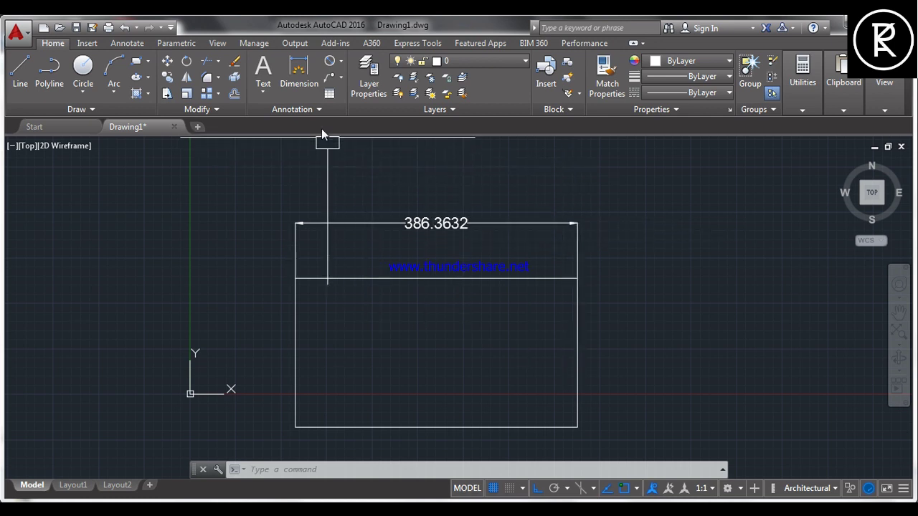
pyautogui.click(341, 63)
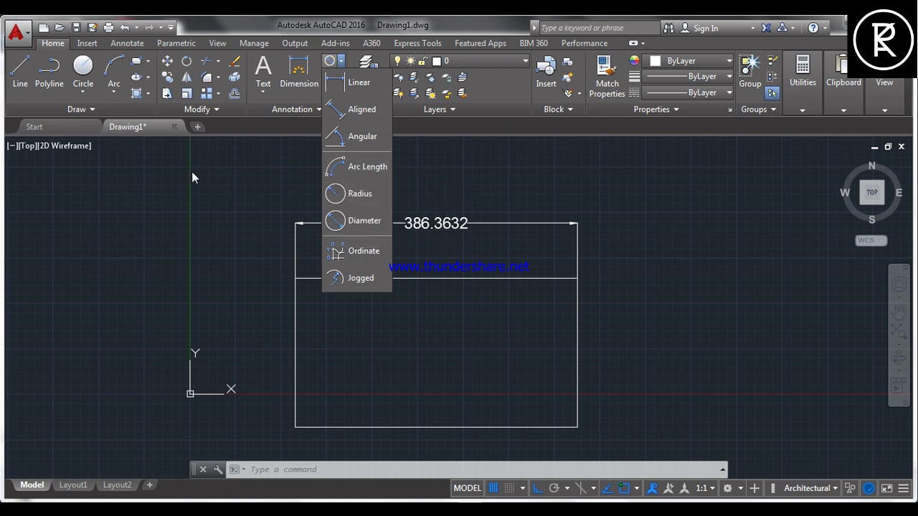
# Draw a circle with a radius of about 172.65 to the right of the rectangle, centred near the X axis
pyautogui.click(83, 66)
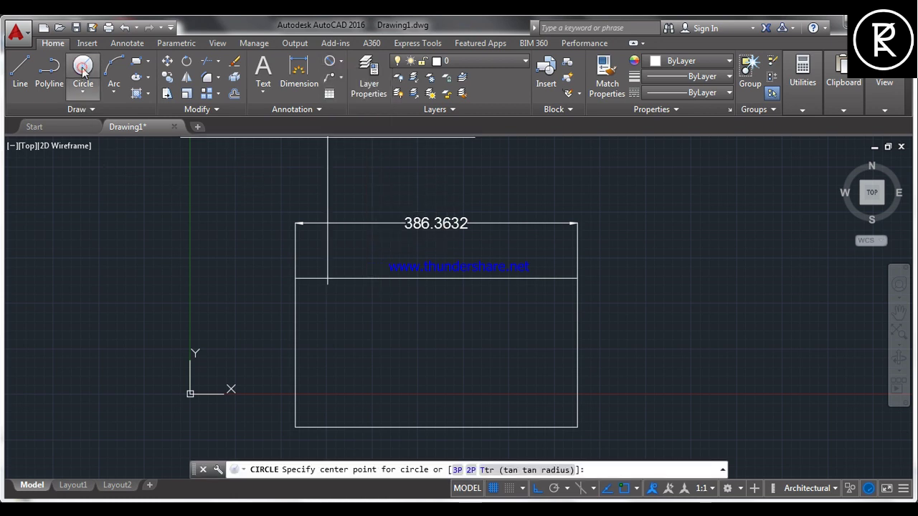
pyautogui.scroll(-2, 195, 228)
pyautogui.scroll(-2, 195, 228)
pyautogui.click(518, 293)
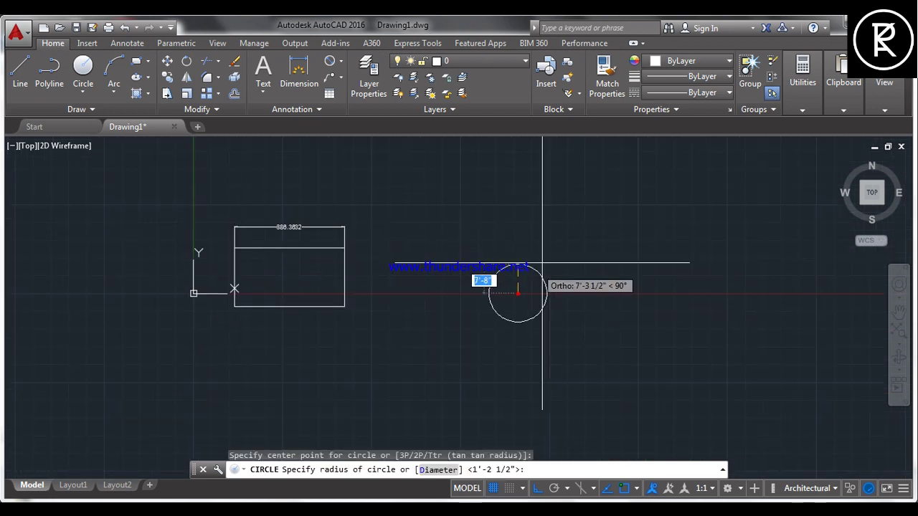
pyautogui.click(565, 244)
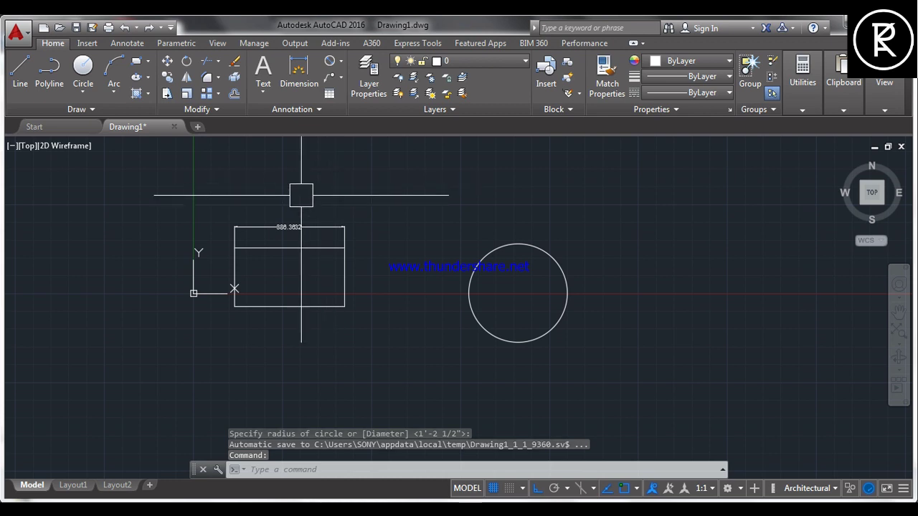
# Add a radius dimension to the circle, placing its text outside the upper-right part of the circle
pyautogui.click(340, 63)
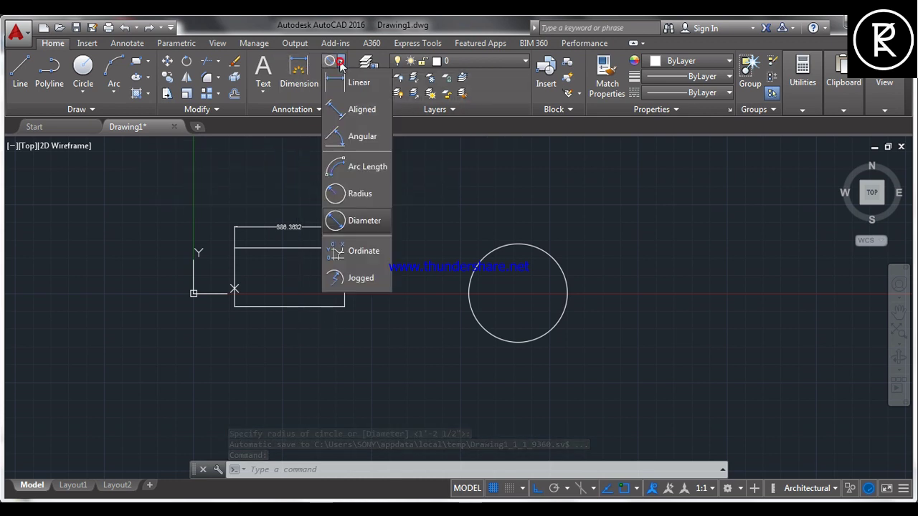
pyautogui.click(359, 192)
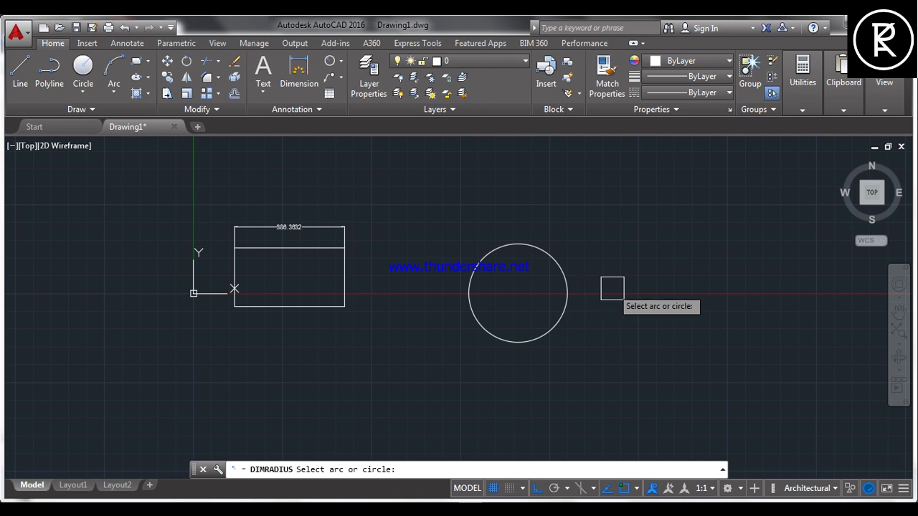
pyautogui.scroll(4, 610, 287)
pyautogui.click(496, 285)
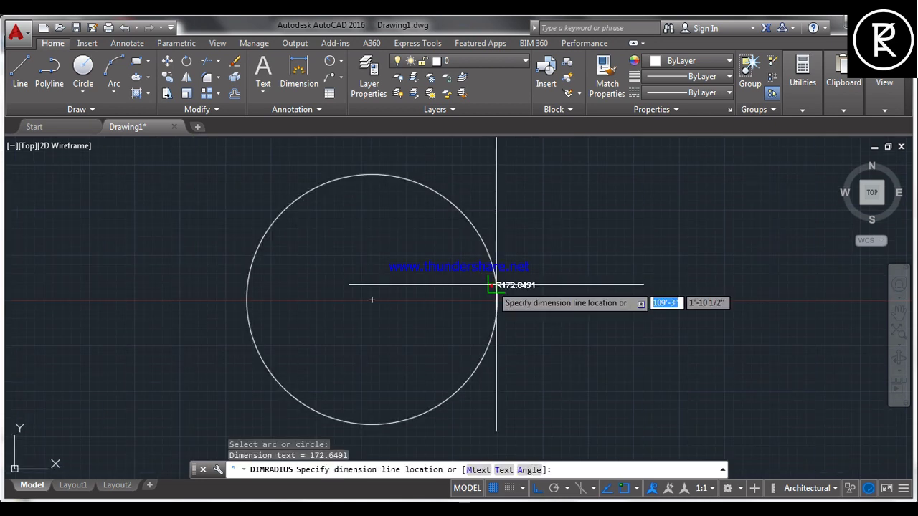
pyautogui.click(512, 193)
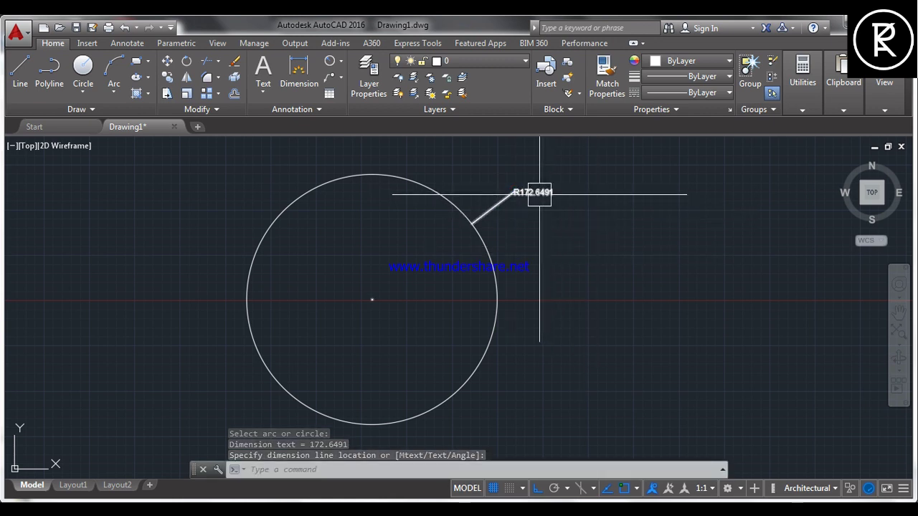
# Open the full properties of the circle's radius dimension
pyautogui.scroll(5, 539, 192)
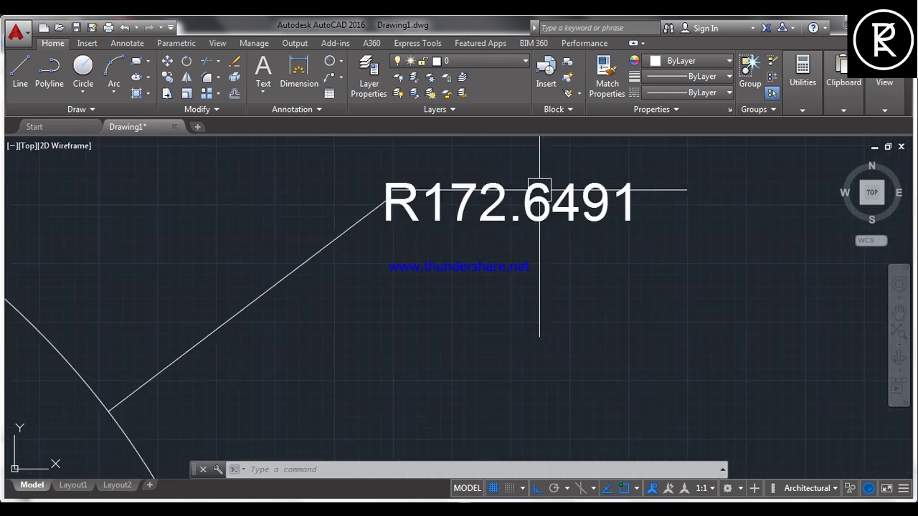
pyautogui.click(452, 192)
pyautogui.rightClick(452, 192)
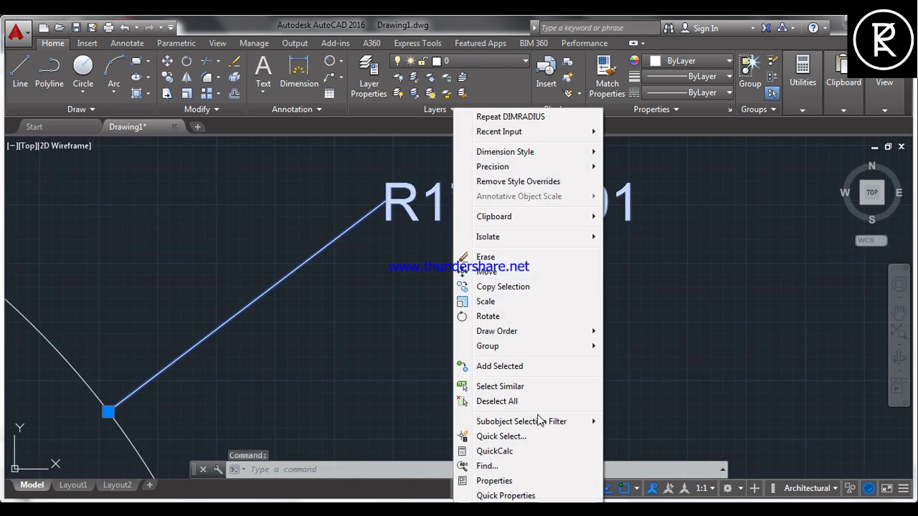
pyautogui.click(494, 481)
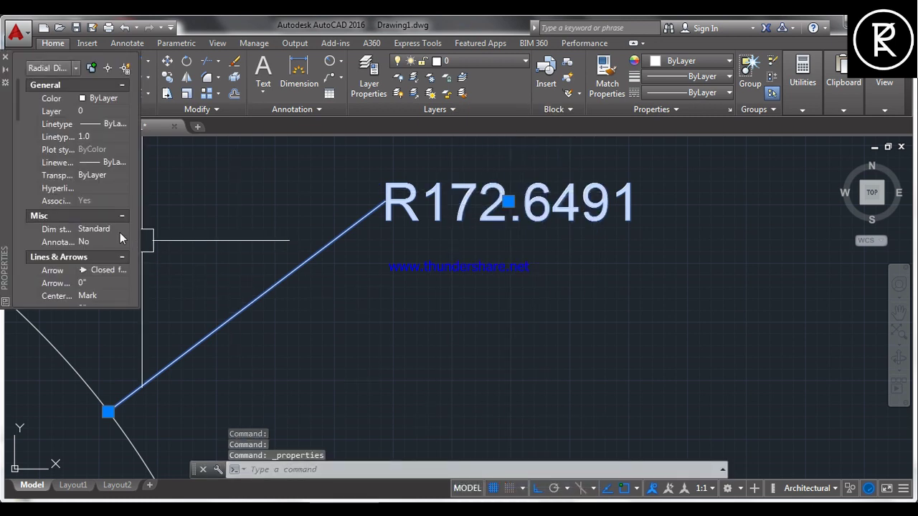
# Set the radius dimension's text height to 15
pyautogui.scroll(-4, 66, 265)
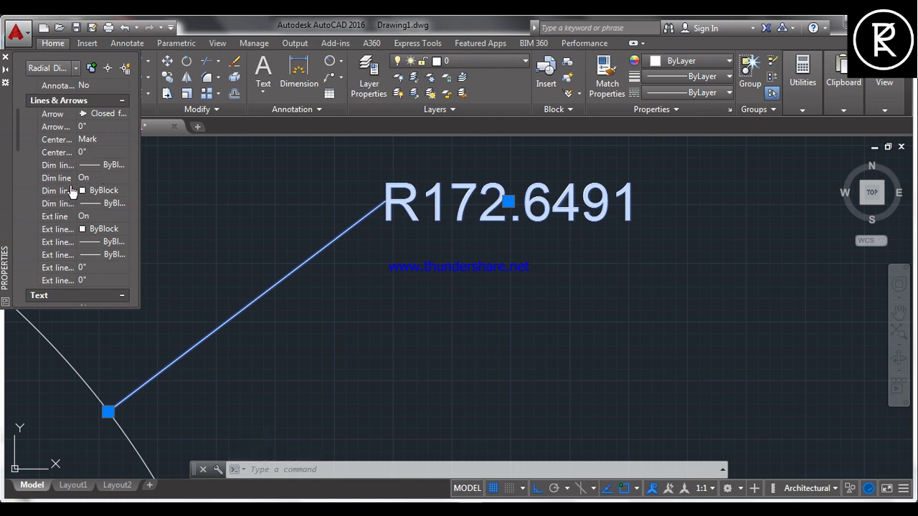
pyautogui.scroll(-2, 80, 221)
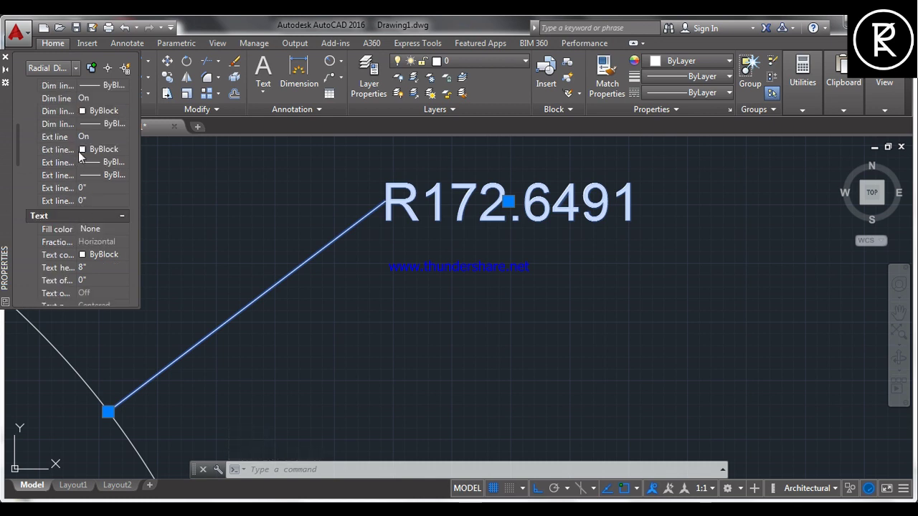
pyautogui.scroll(5, 71, 150)
pyautogui.scroll(-7, 80, 161)
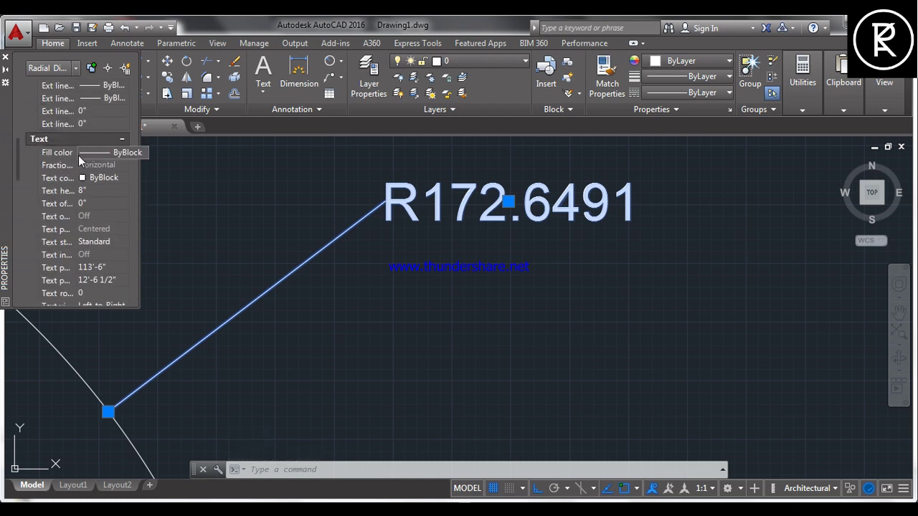
pyautogui.click(90, 192)
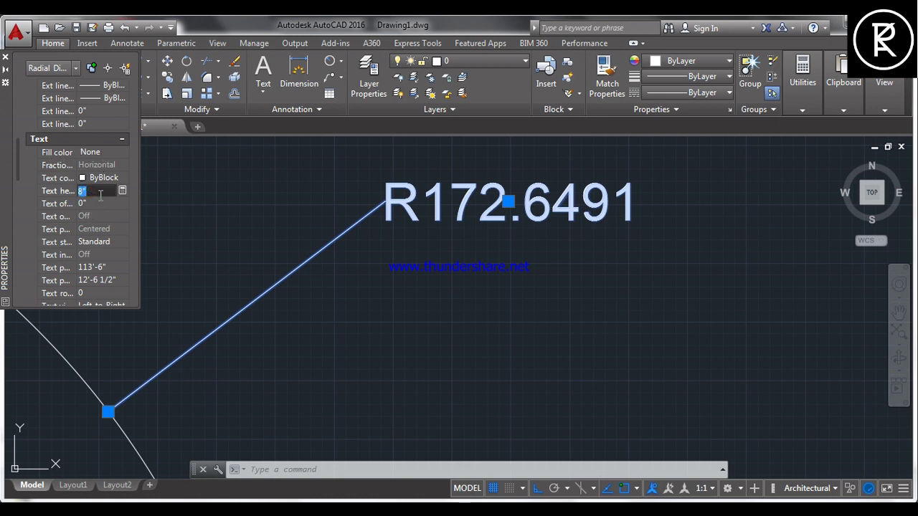
pyautogui.write('15')
pyautogui.press('Return')
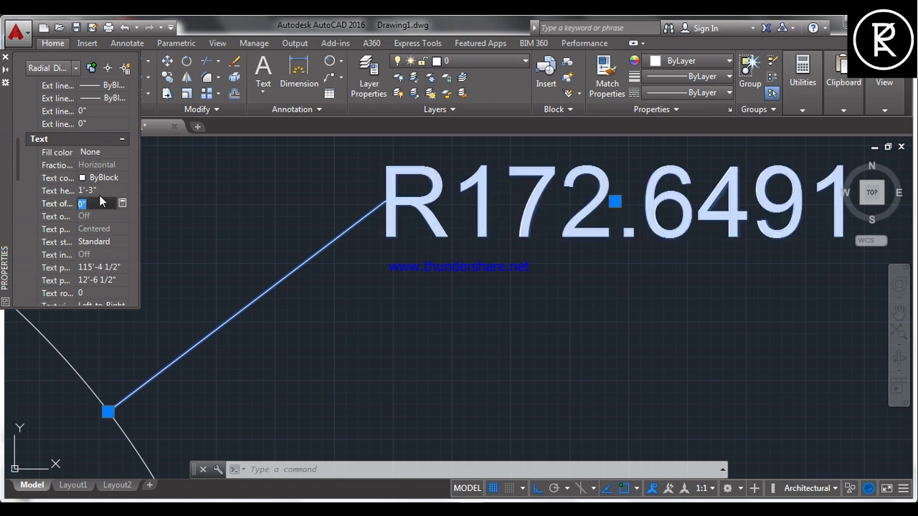
# Close the radius dimension's properties and deselect the dimension
pyautogui.scroll(-4, 539, 207)
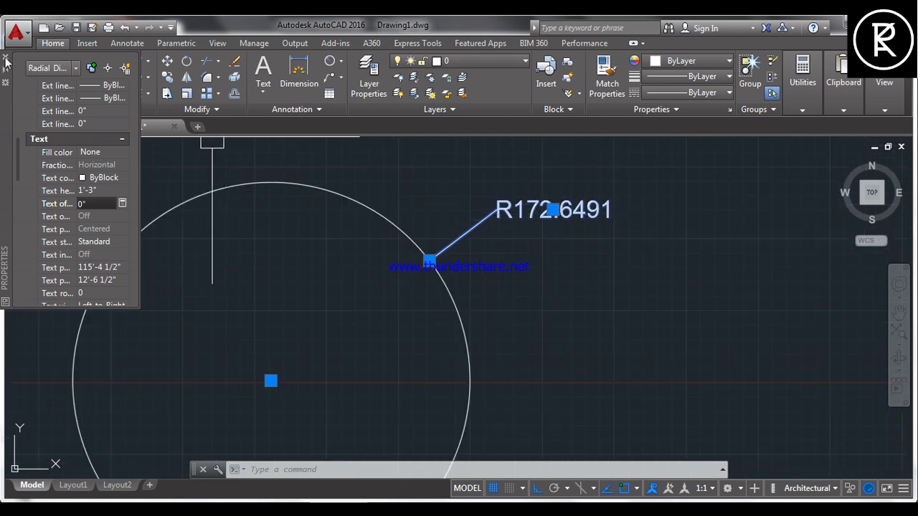
pyautogui.hotkey('ctrl', '1')
pyautogui.click(390, 160)
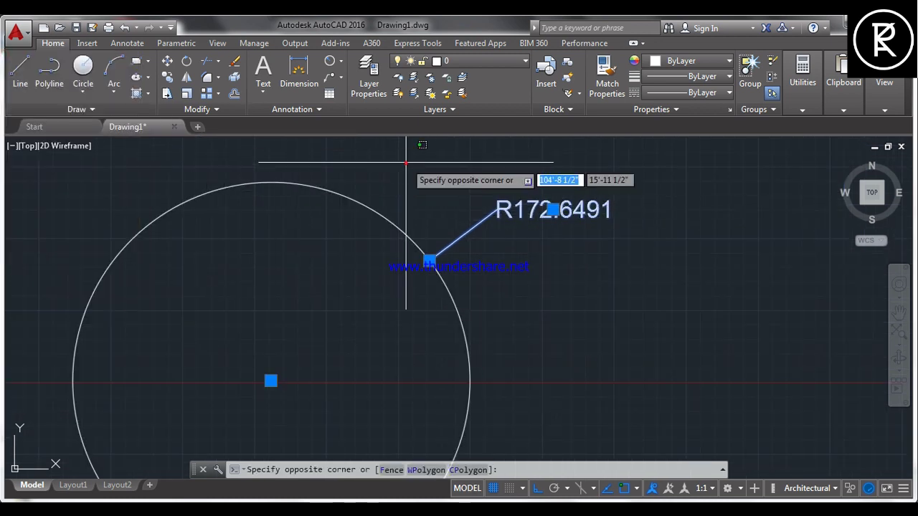
pyautogui.click(441, 189)
pyautogui.press('Escape')
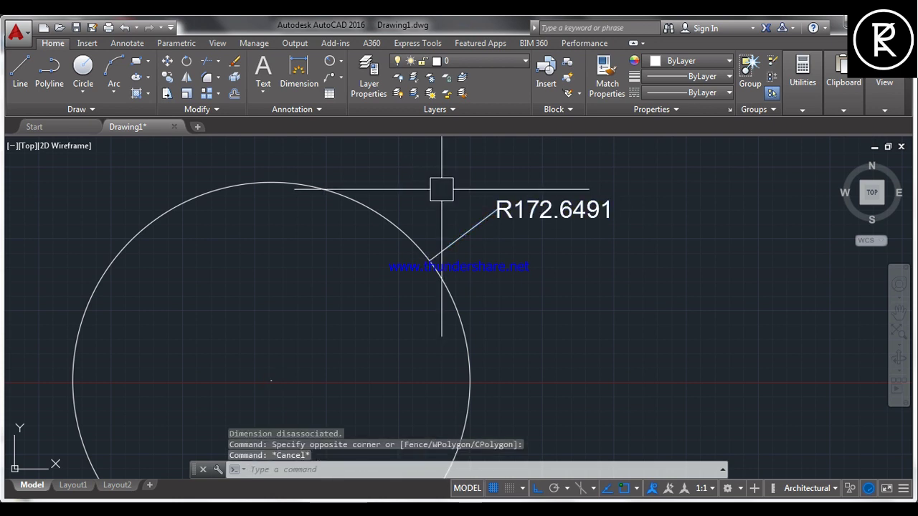
# Add a diameter dimension to the circle, placing its text outside, slightly below the circle's right side
pyautogui.scroll(-2, 395, 193)
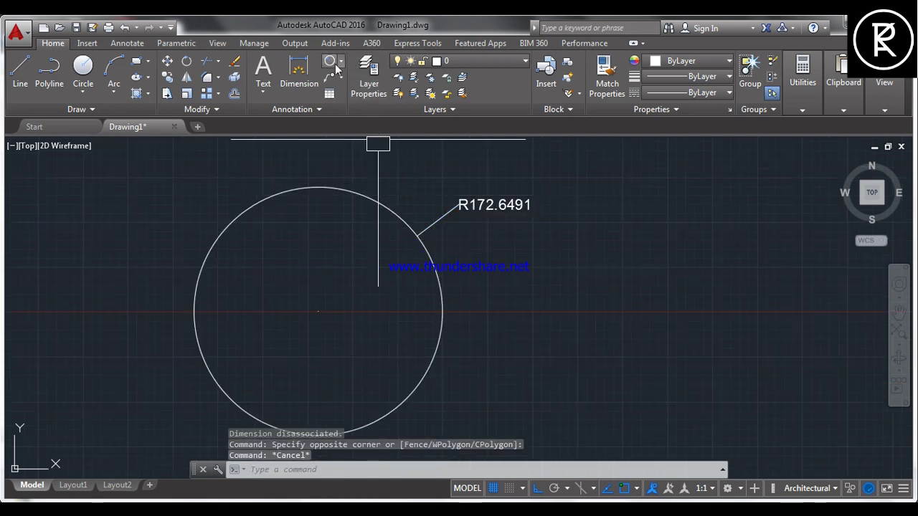
pyautogui.click(339, 62)
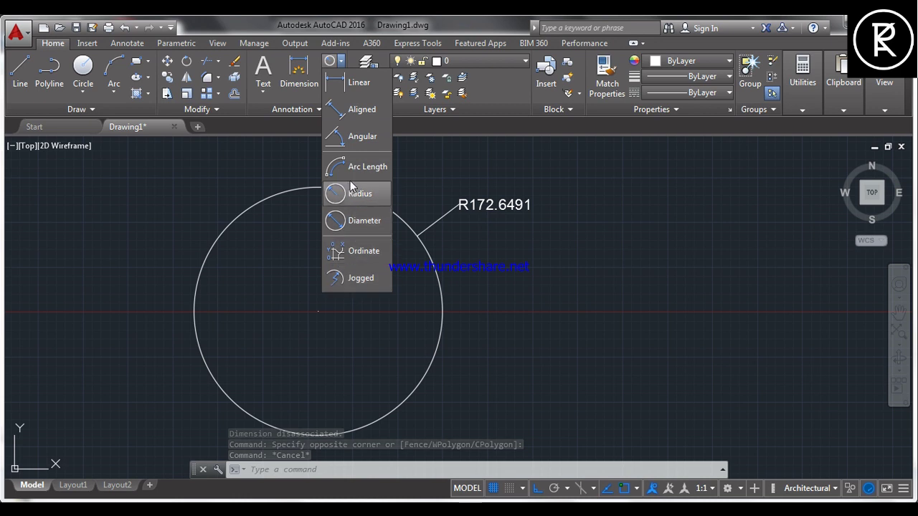
pyautogui.click(354, 222)
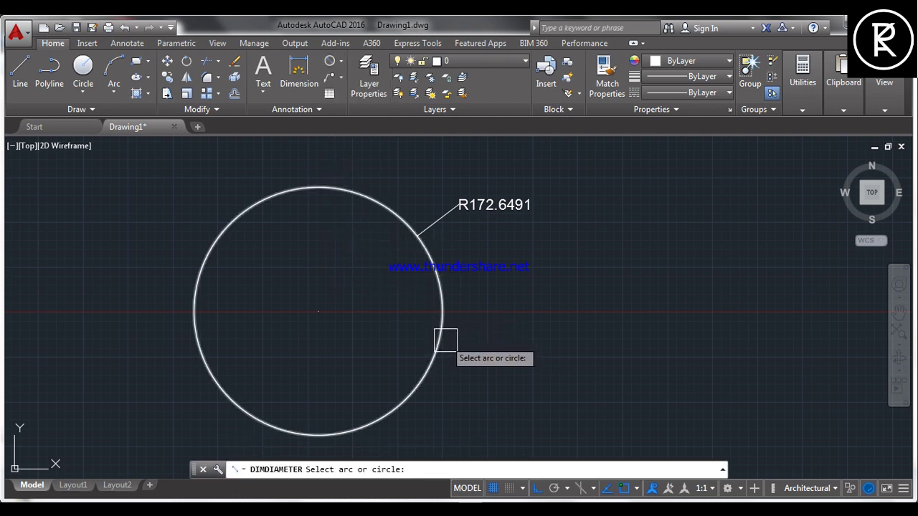
pyautogui.click(445, 340)
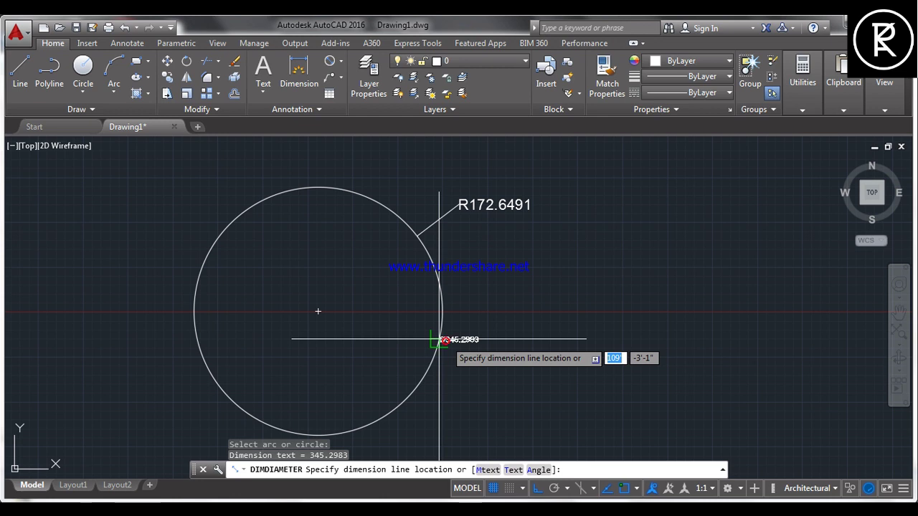
pyautogui.click(537, 341)
pyautogui.scroll(6, 573, 352)
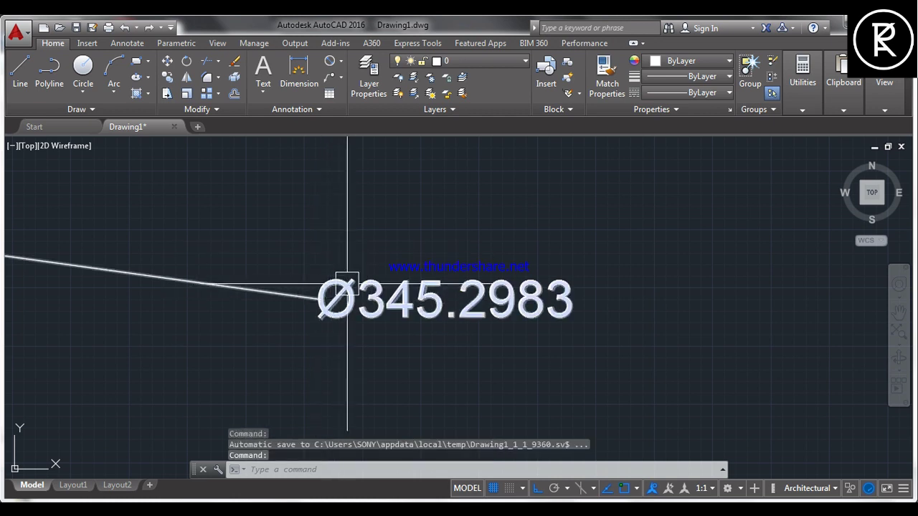
pyautogui.scroll(-7, 329, 294)
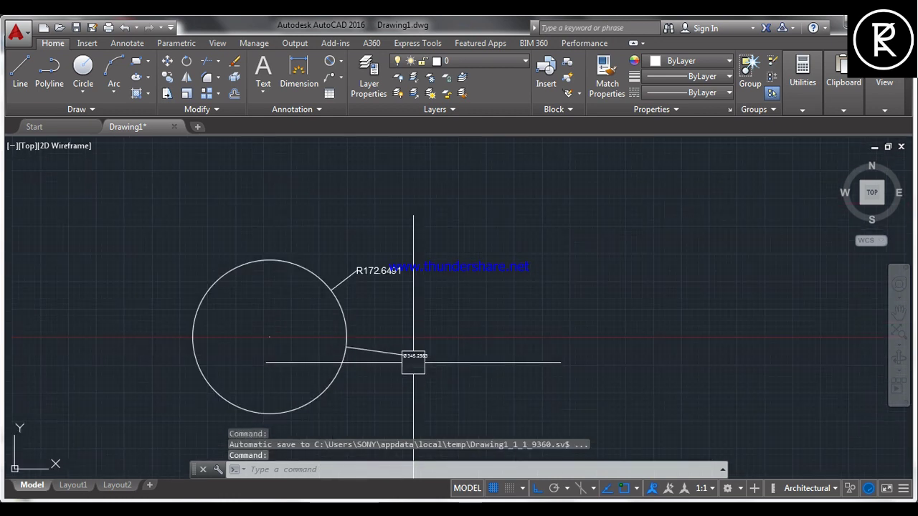
# Add a multileader pointing at the top of the circle, with its landing straight above and the text "inner circle"
pyautogui.scroll(4, 359, 273)
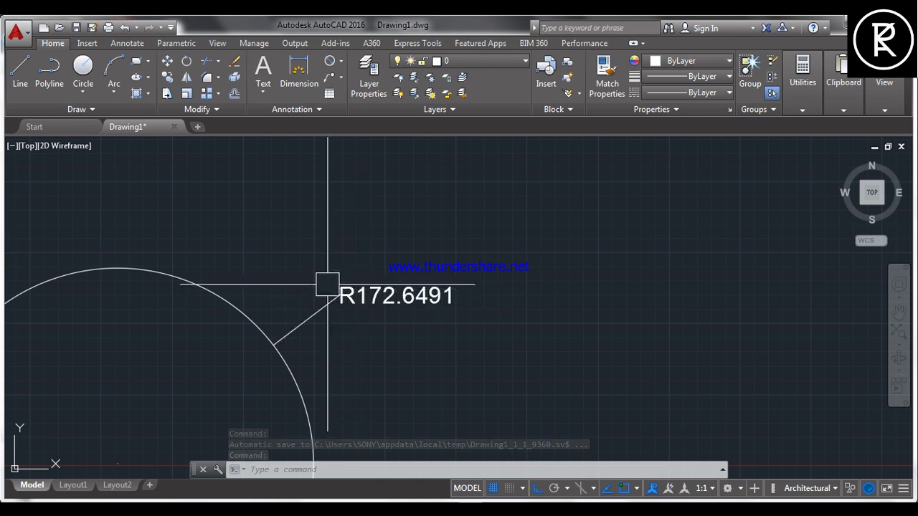
pyautogui.scroll(-2, 412, 257)
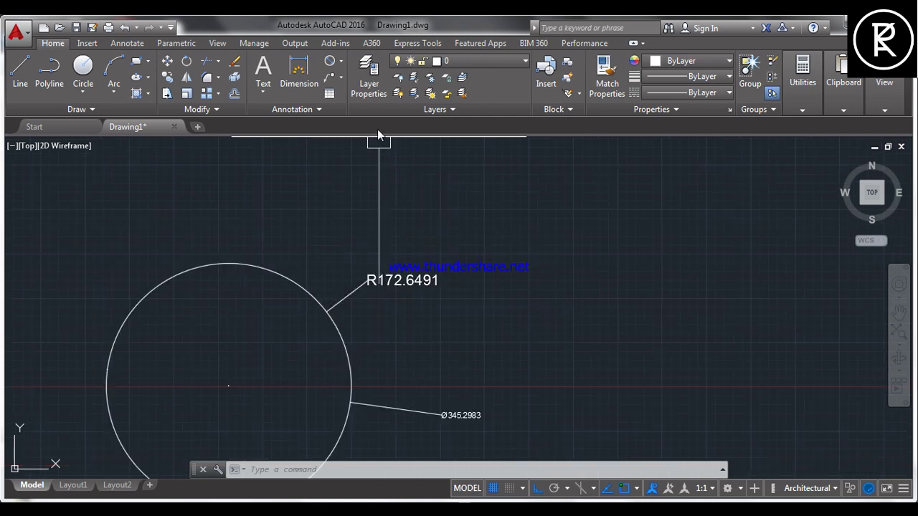
pyautogui.click(330, 78)
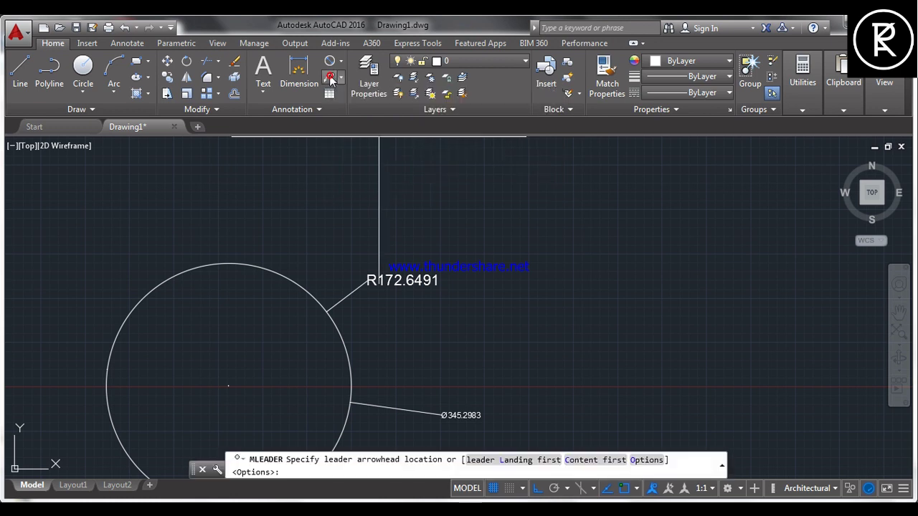
pyautogui.click(204, 265)
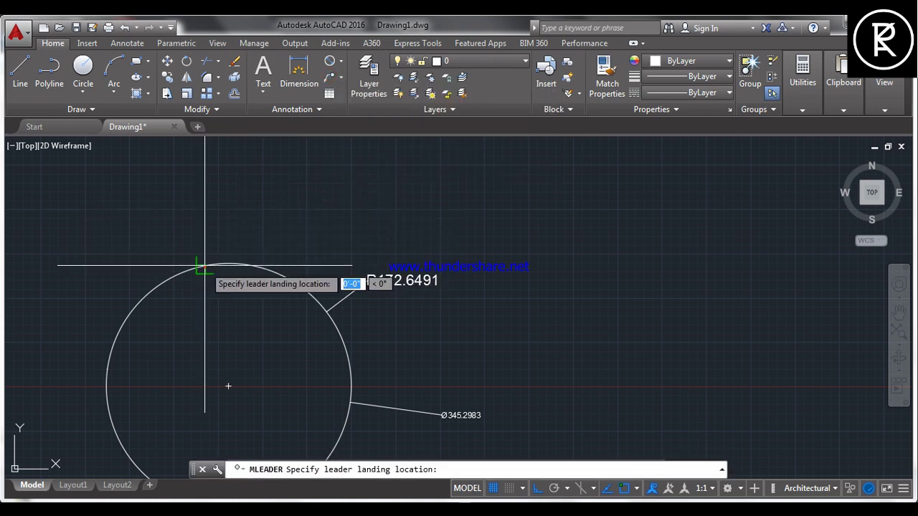
pyautogui.click(240, 180)
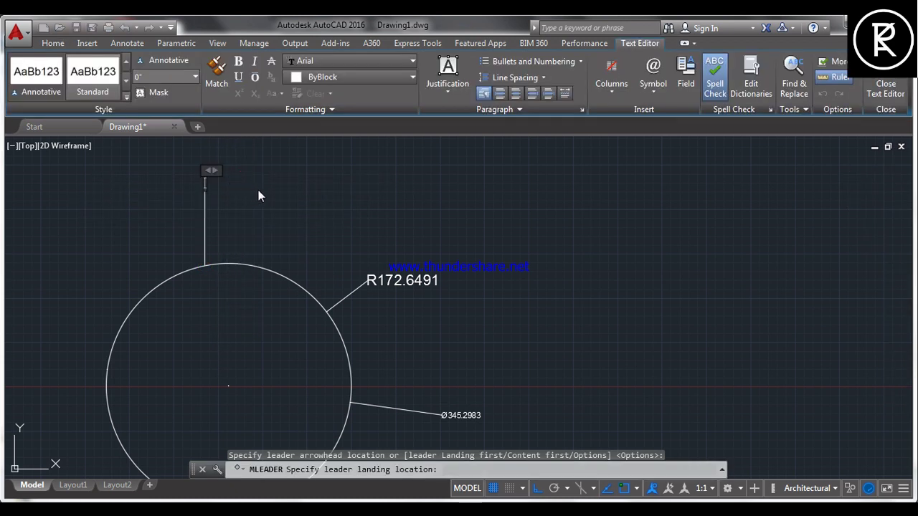
pyautogui.write('inne')
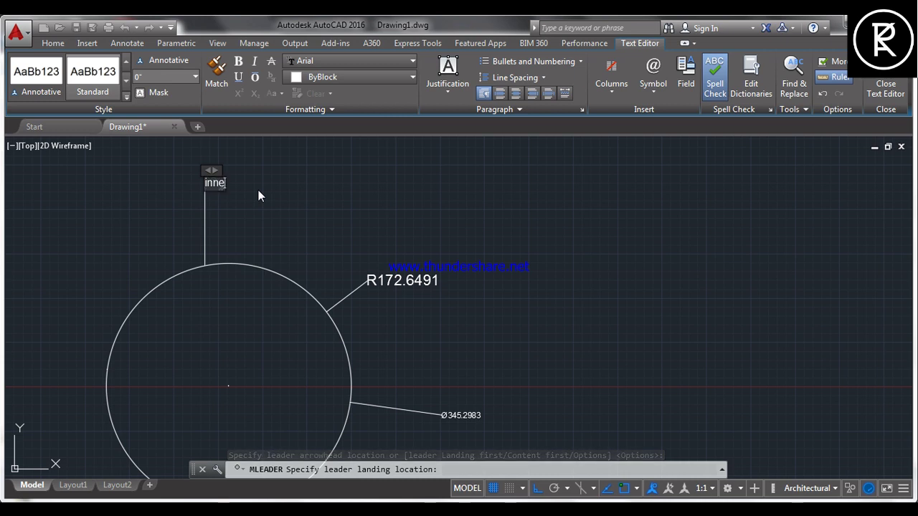
pyautogui.write('r circle')
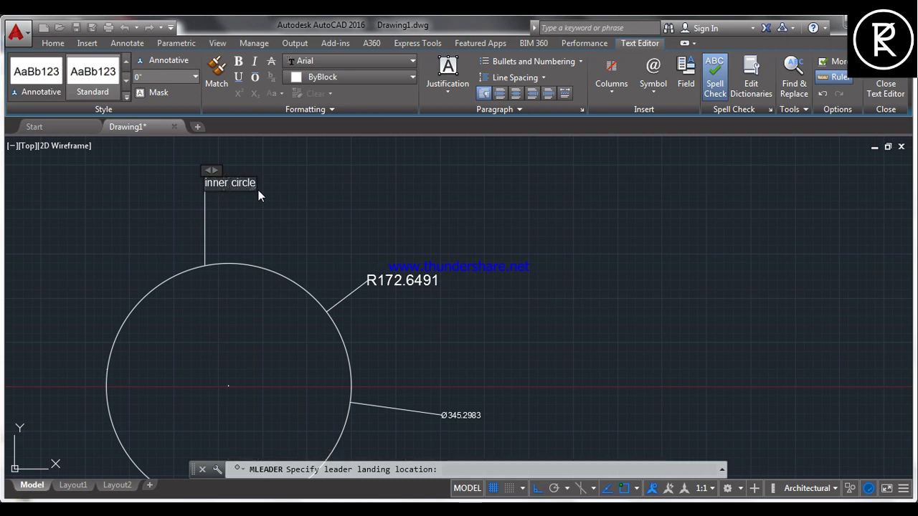
pyautogui.click(384, 212)
# Set the "inner circle" multileader's text height to 10" in its full properties
pyautogui.scroll(4, 223, 175)
pyautogui.scroll(5, 224, 175)
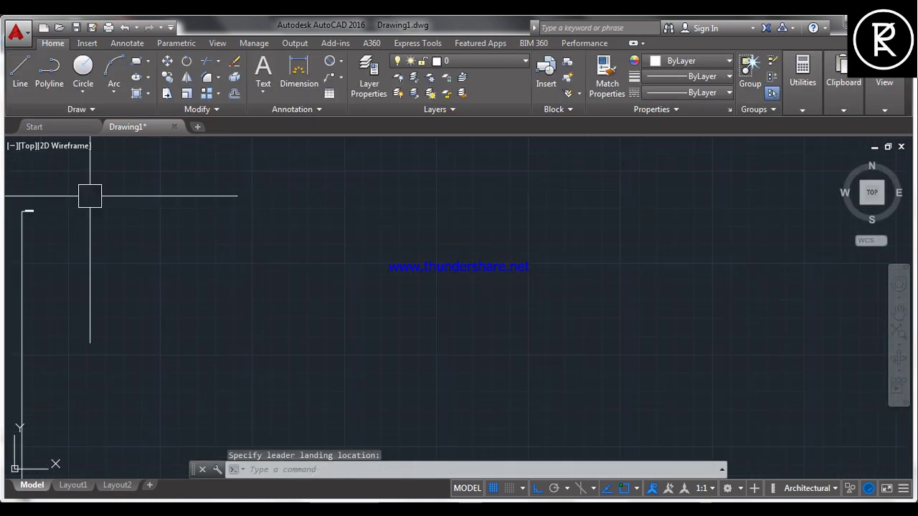
pyautogui.moveTo(75, 210); pyautogui.dragTo(157, 205, button='middle')
pyautogui.moveTo(75, 207); pyautogui.dragTo(145, 197, button='middle')
pyautogui.scroll(8, 176, 186)
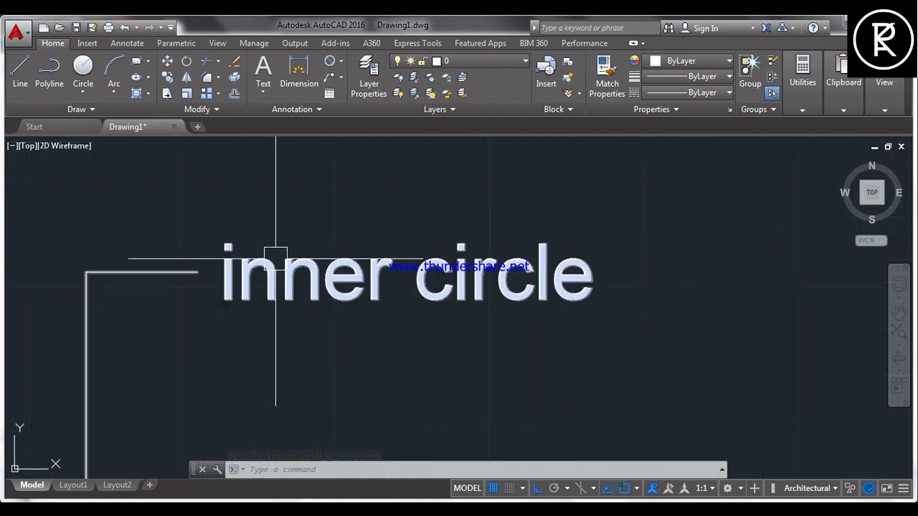
pyautogui.click(312, 269)
pyautogui.rightClick(312, 268)
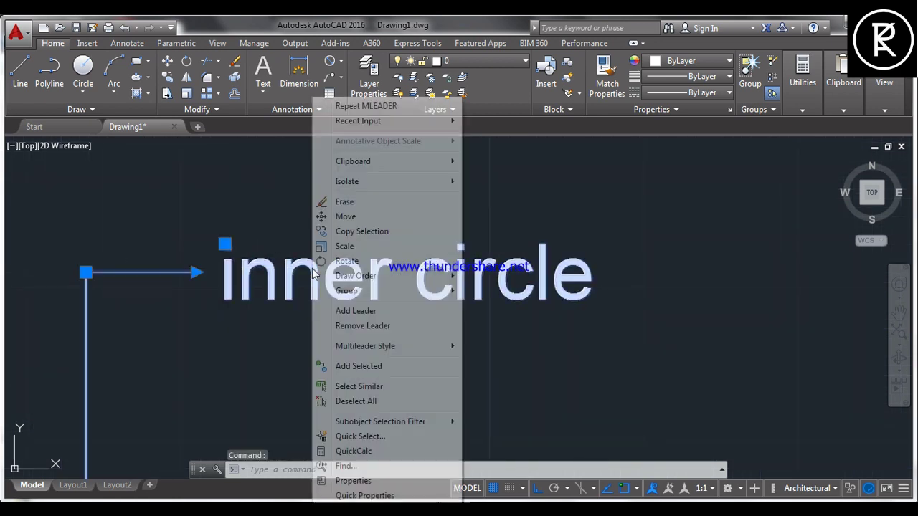
pyautogui.click(354, 480)
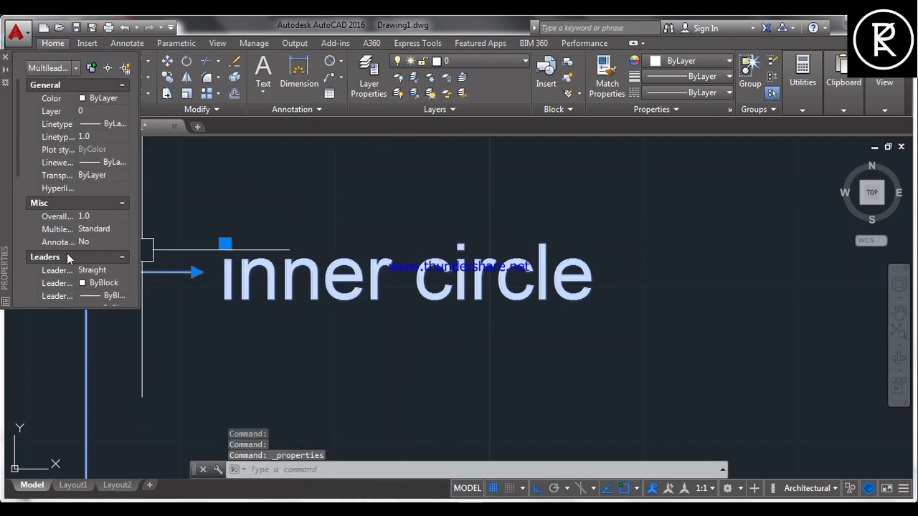
pyautogui.scroll(-5, 68, 243)
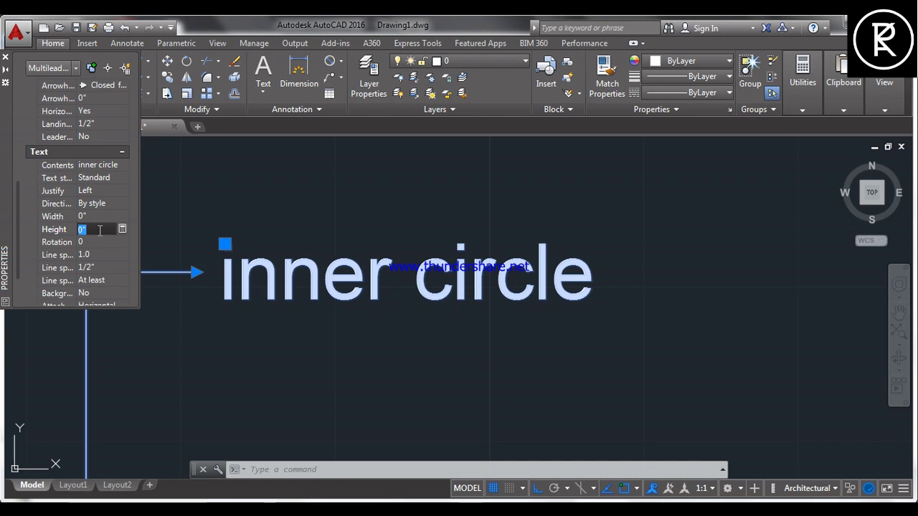
pyautogui.press('Return')
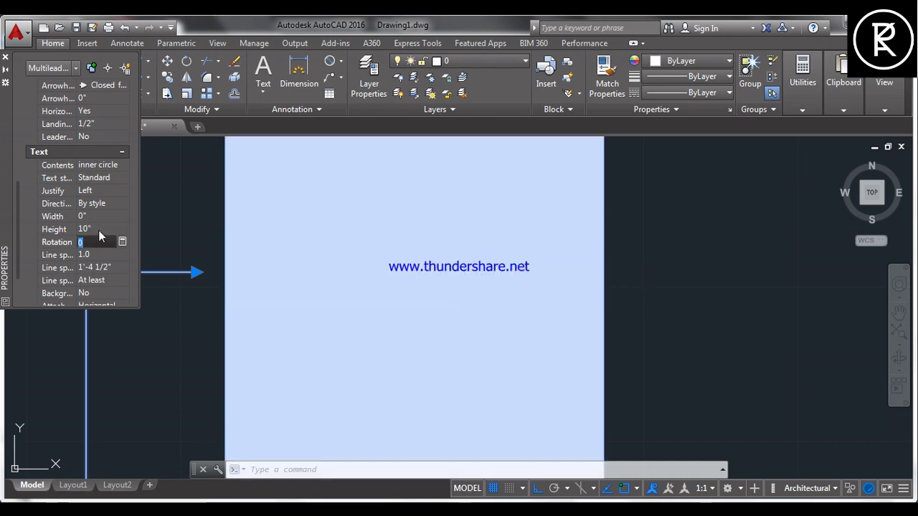
pyautogui.scroll(-10, 180, 246)
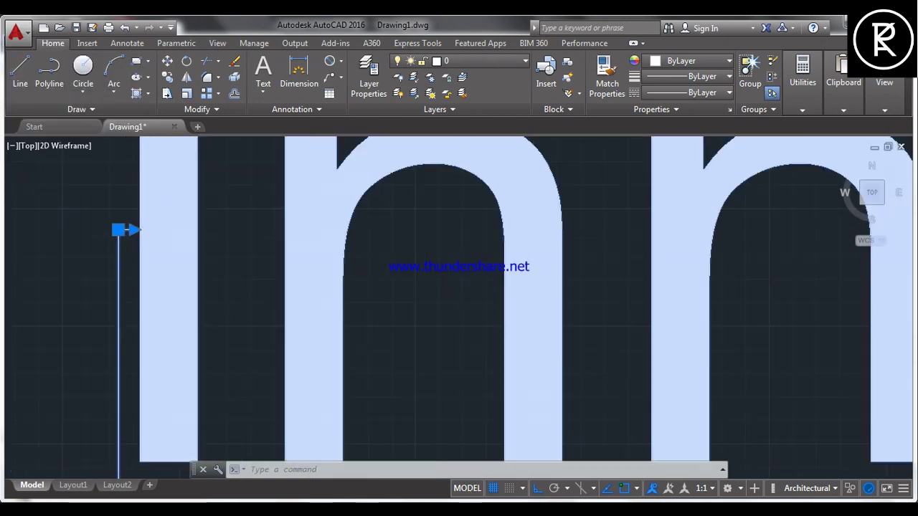
pyautogui.scroll(-5, 281, 253)
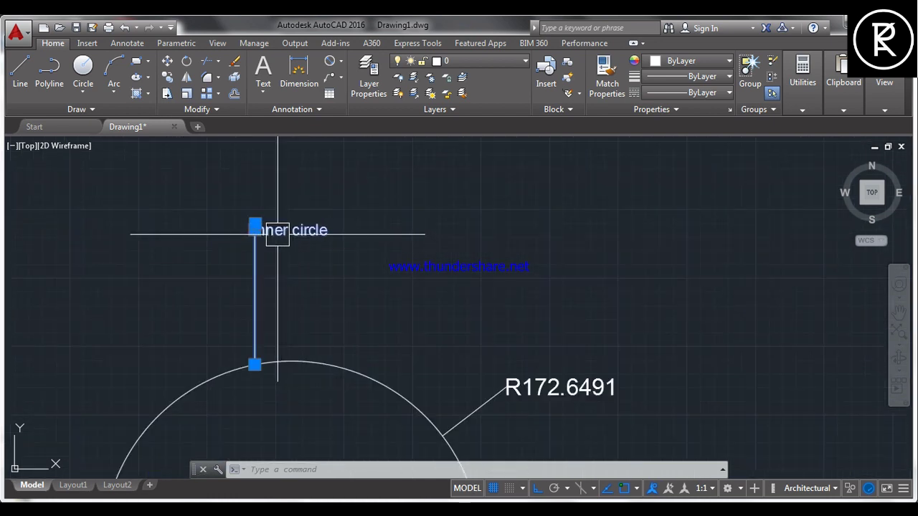
# Set the "inner circle" multileader's arrowhead size to 10" in its properties and close them
pyautogui.scroll(6, 269, 228)
pyautogui.rightClick(229, 217)
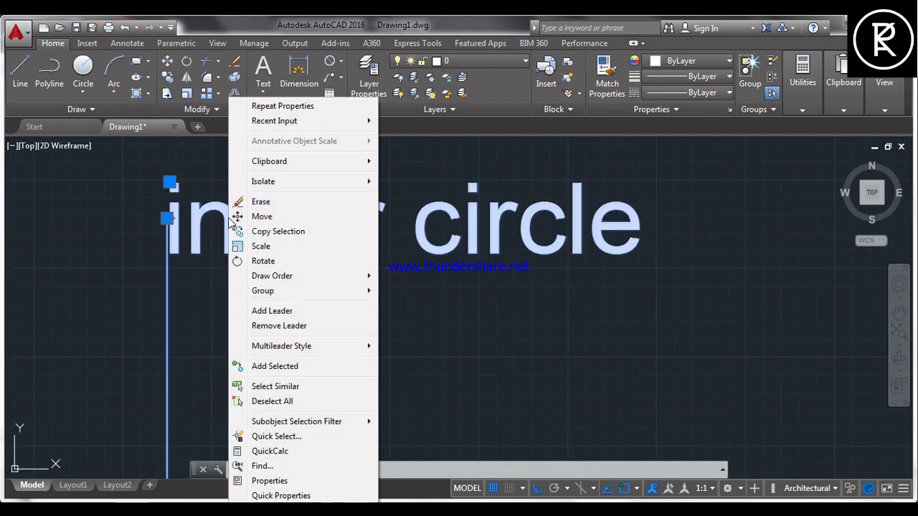
pyautogui.click(278, 484)
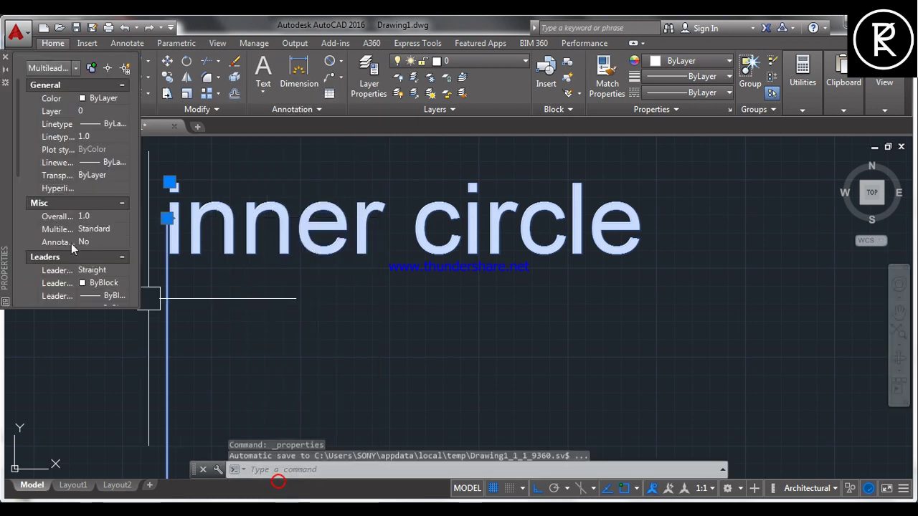
pyautogui.scroll(-5, 63, 256)
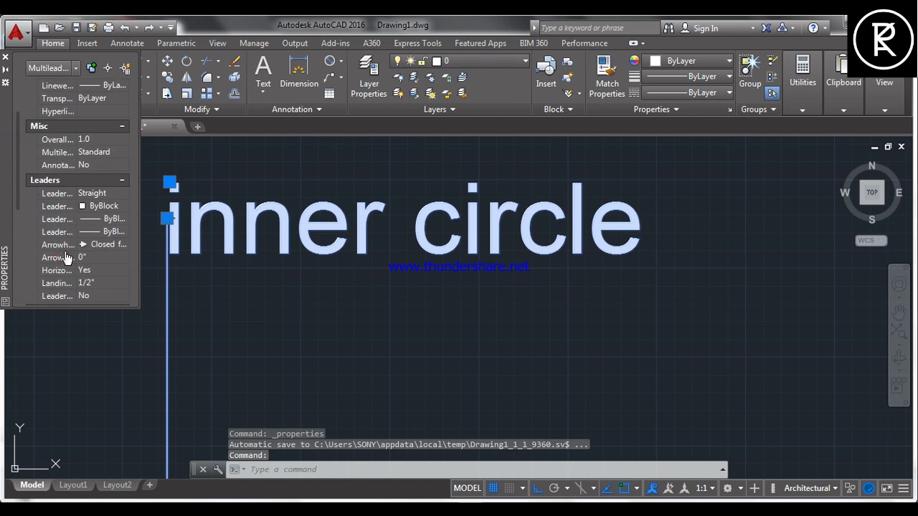
pyautogui.scroll(2, 73, 122)
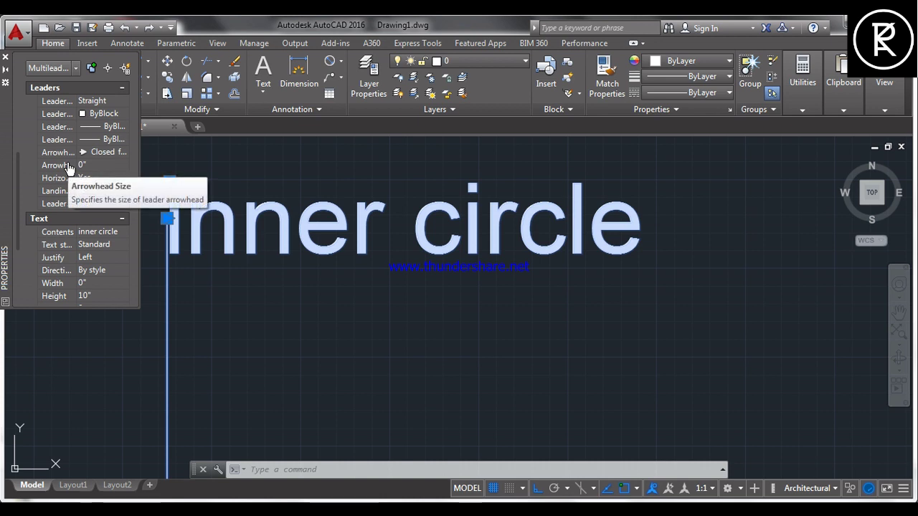
pyautogui.click(92, 167)
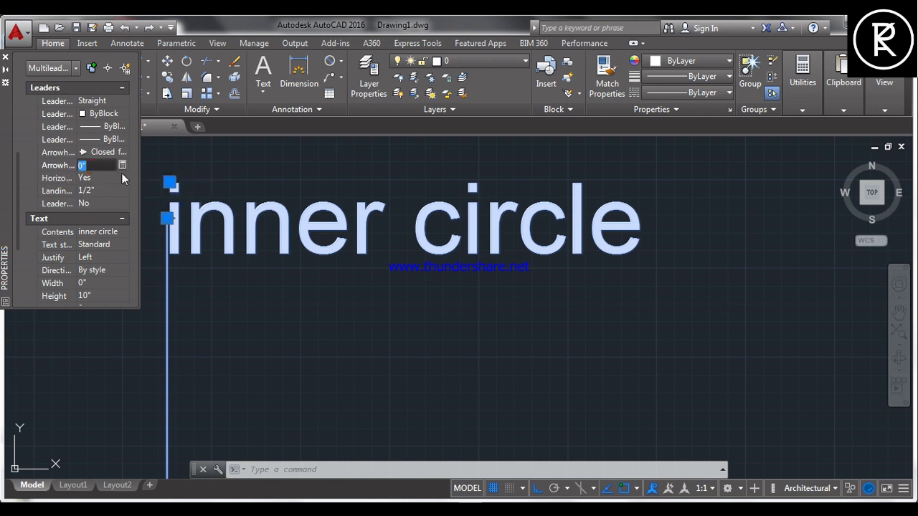
pyautogui.write('10')
pyautogui.click(121, 173)
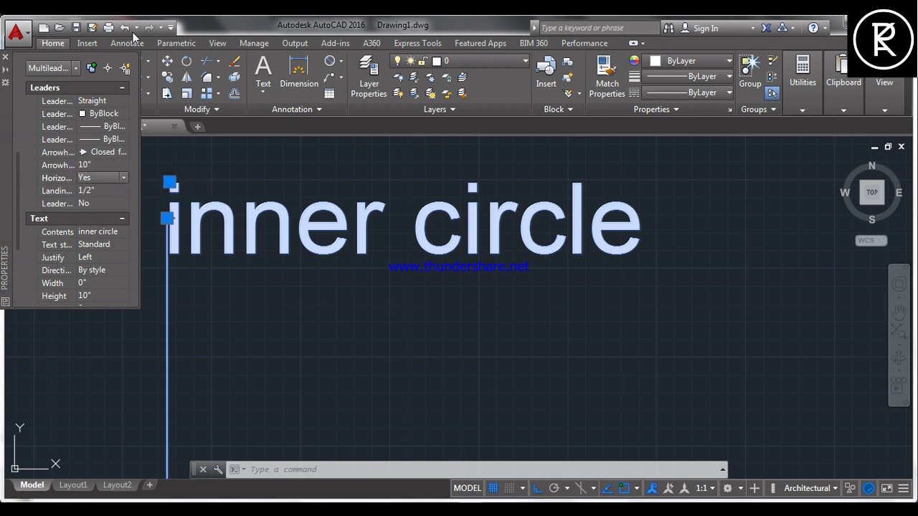
pyautogui.click(6, 56)
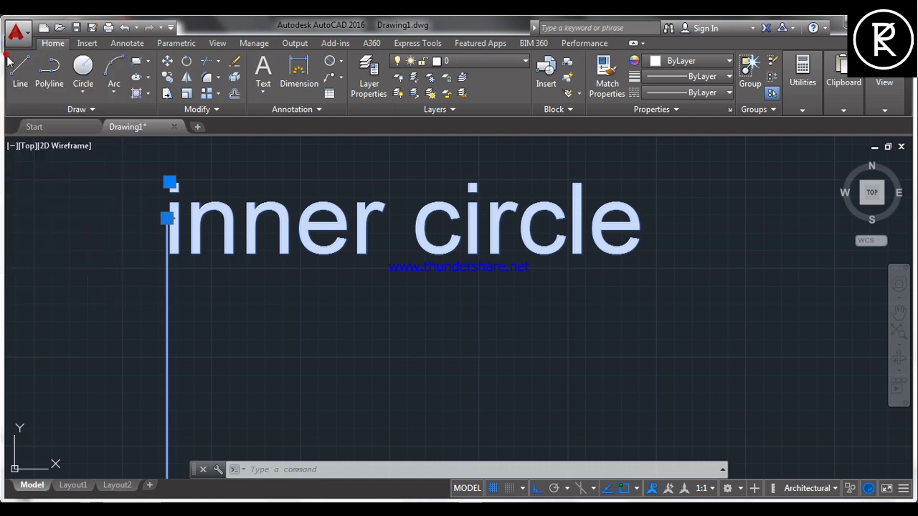
# Examine the multileader's arrowhead at the circle and its landing line next to the text
pyautogui.scroll(-6, 257, 230)
pyautogui.scroll(5, 257, 230)
pyautogui.scroll(-8, 225, 211)
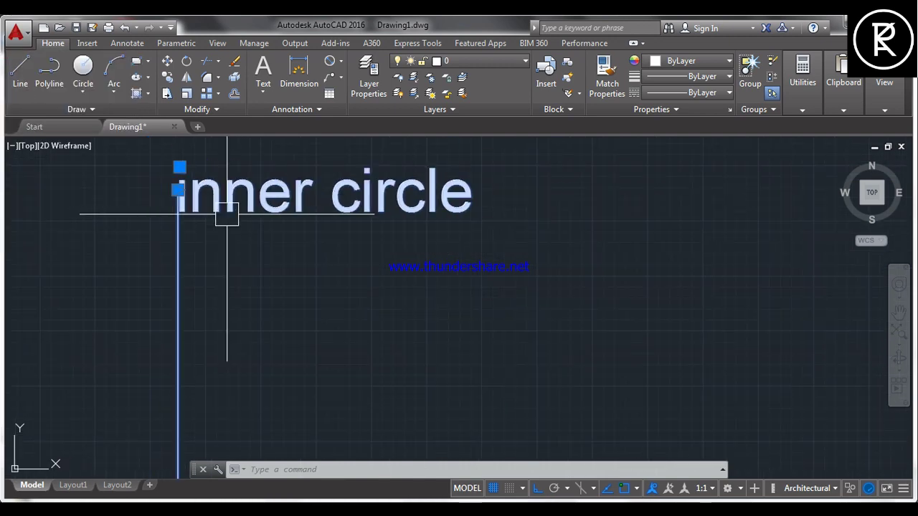
pyautogui.scroll(5, 201, 458)
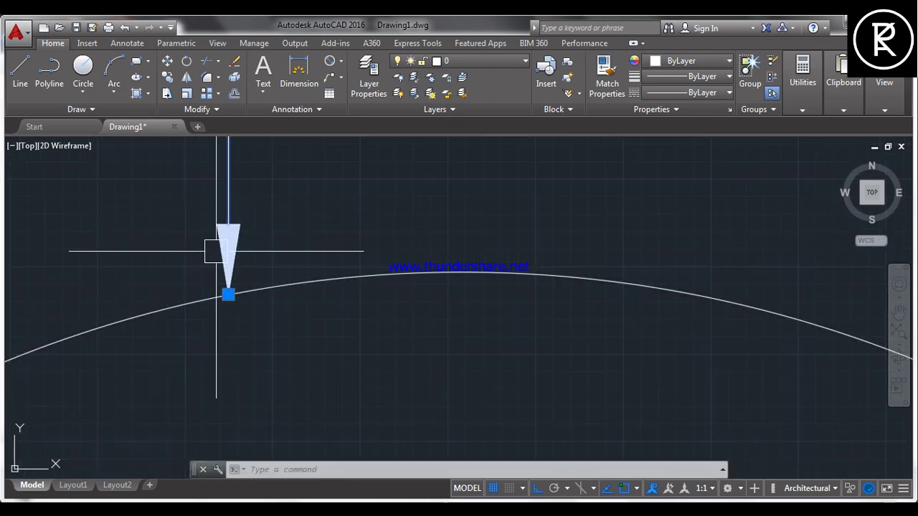
pyautogui.scroll(-4, 215, 256)
pyautogui.scroll(4, 259, 238)
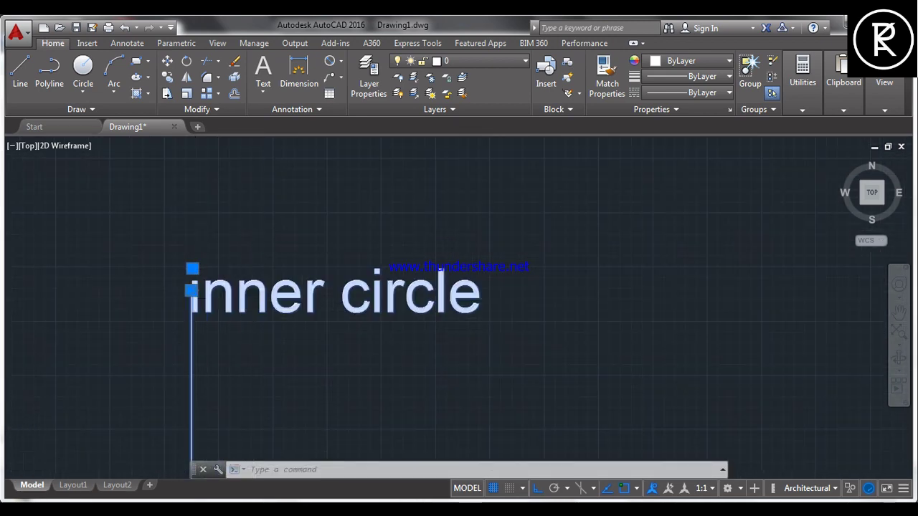
pyautogui.scroll(5, 167, 255)
pyautogui.scroll(3, 174, 195)
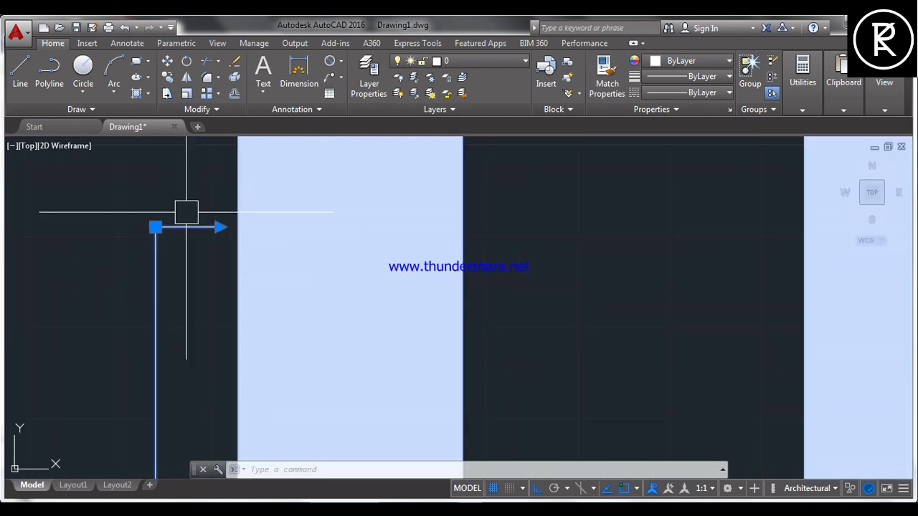
# Lengthen the "inner circle" multileader's landing line by stretching its end horizontally away from the leader's corner, and deselect the multileader
pyautogui.click(221, 227)
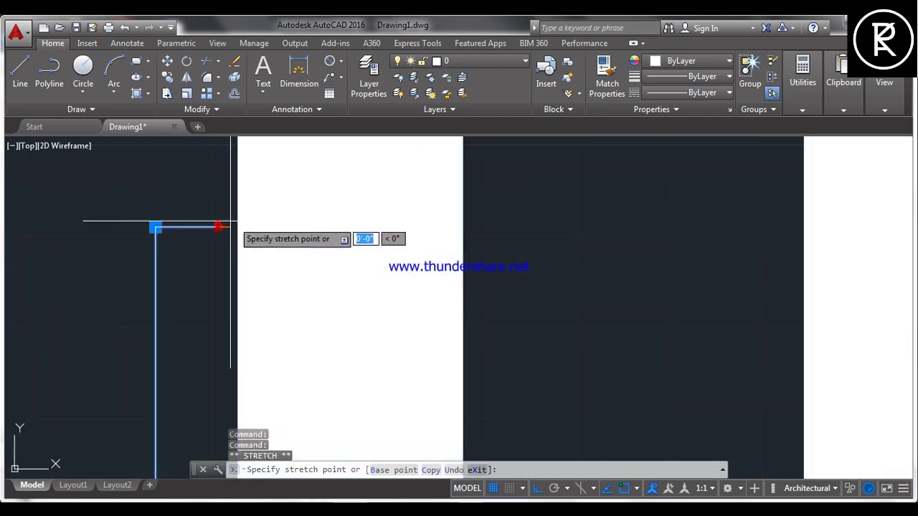
pyautogui.click(804, 215)
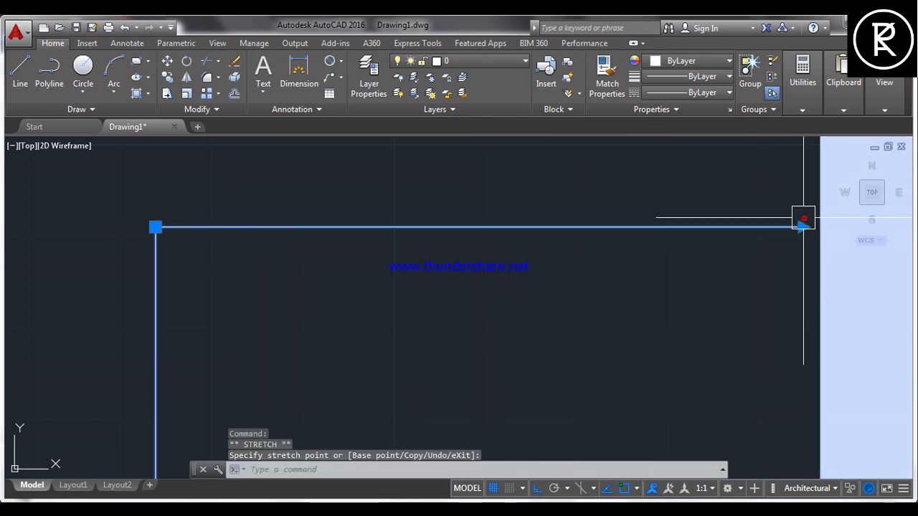
pyautogui.scroll(-7, 345, 227)
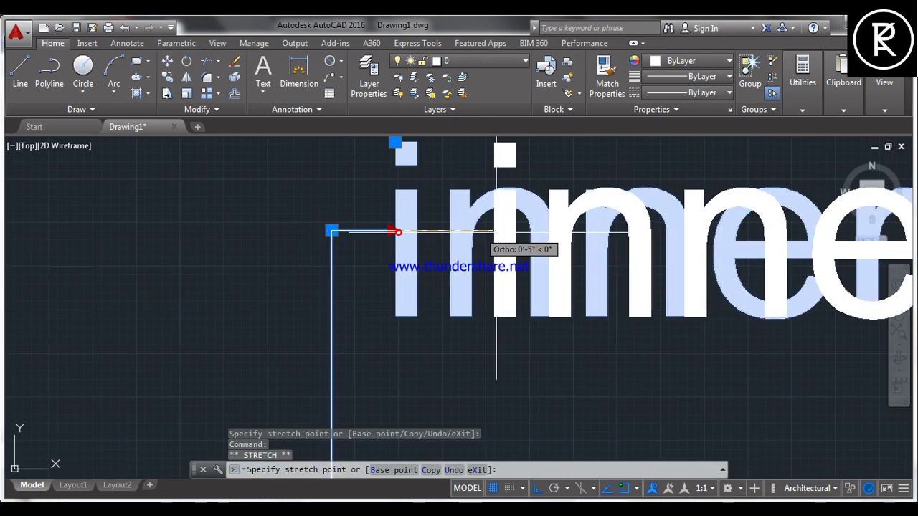
pyautogui.scroll(-6, 265, 213)
pyautogui.scroll(3, 265, 213)
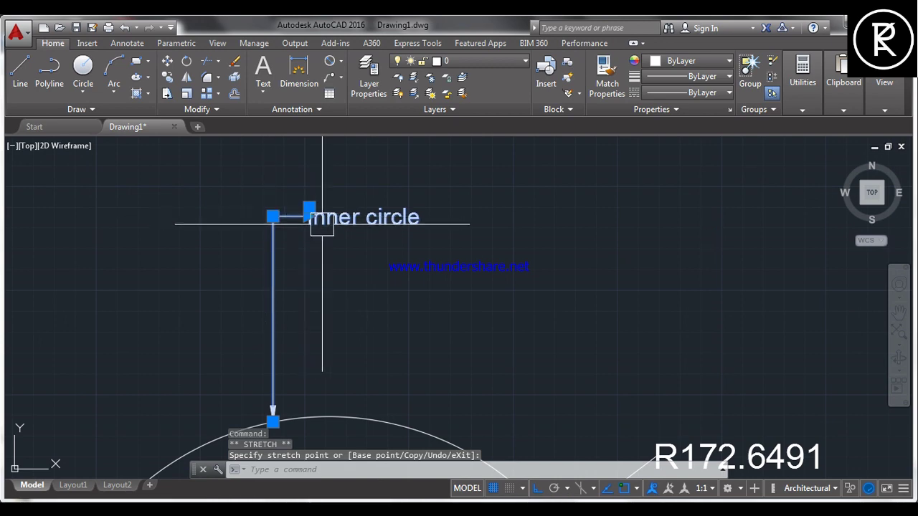
pyautogui.click(285, 206)
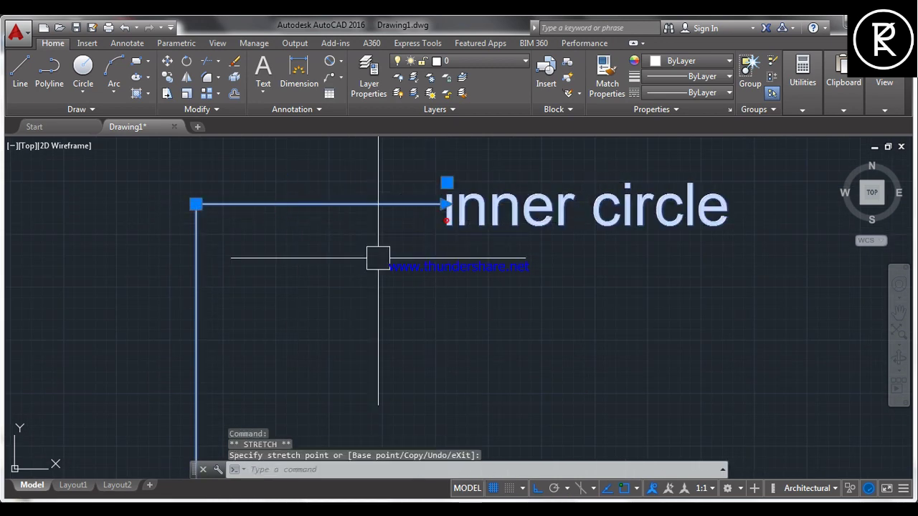
pyautogui.scroll(-3, 323, 256)
pyautogui.scroll(-2, 370, 213)
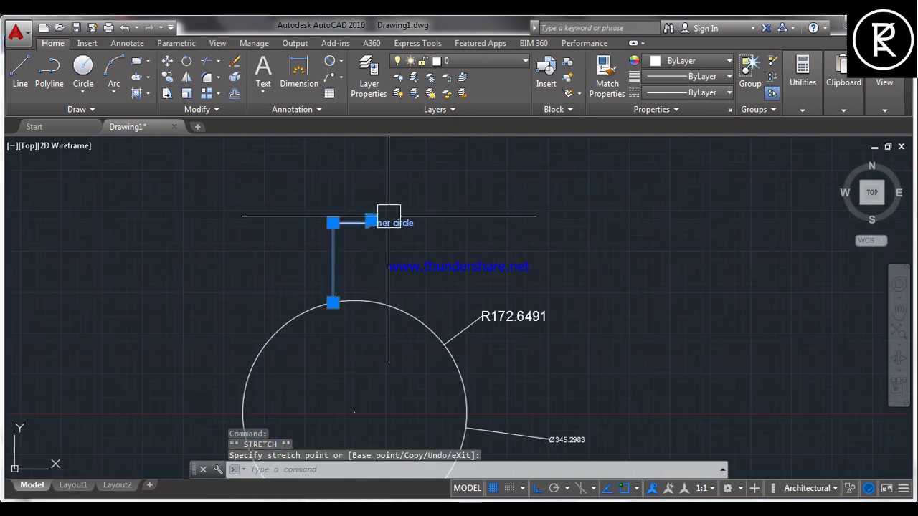
pyautogui.press('Escape')
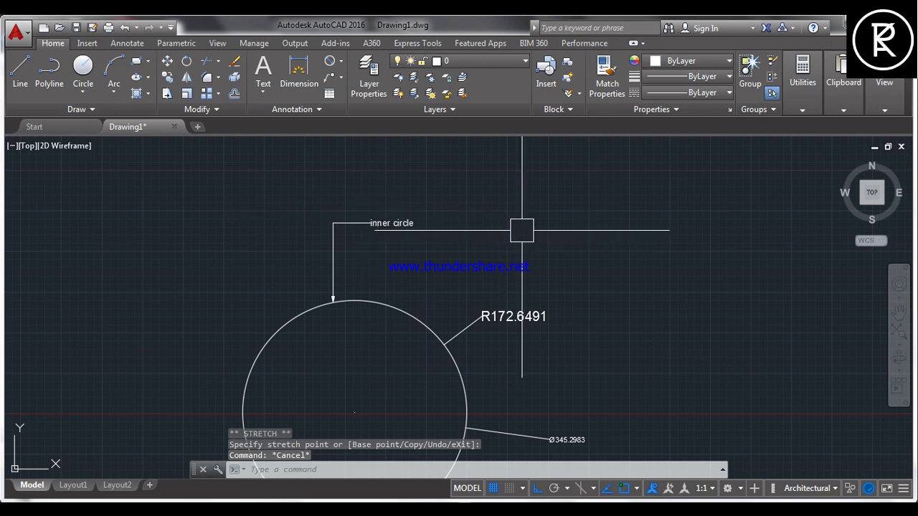
pyautogui.scroll(-2, 350, 294)
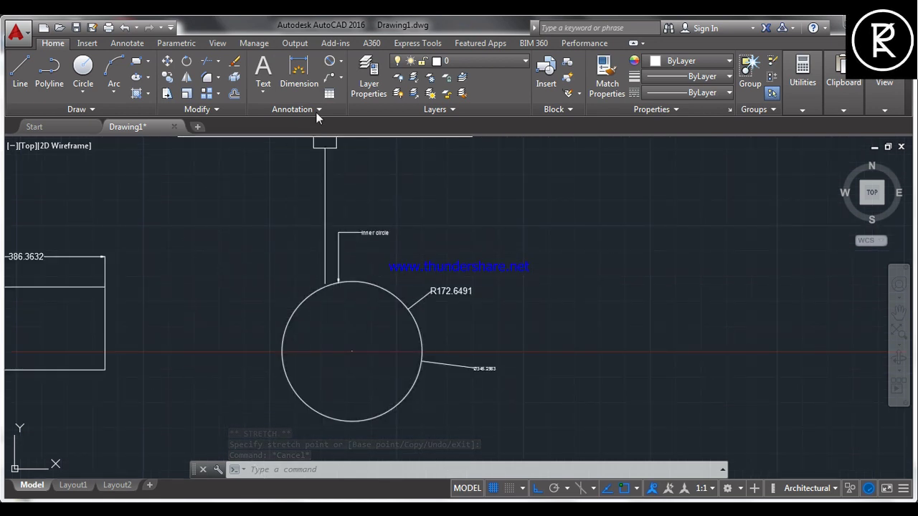
pyautogui.click(341, 77)
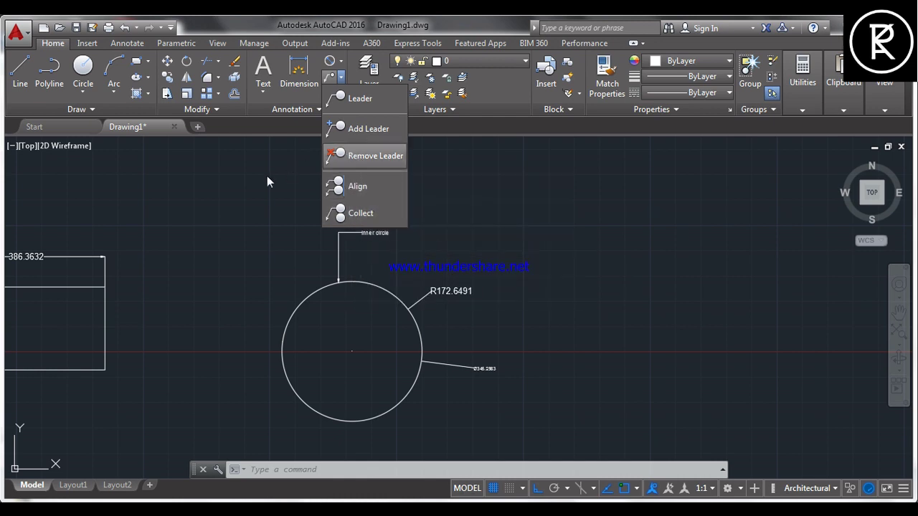
pyautogui.click(228, 186)
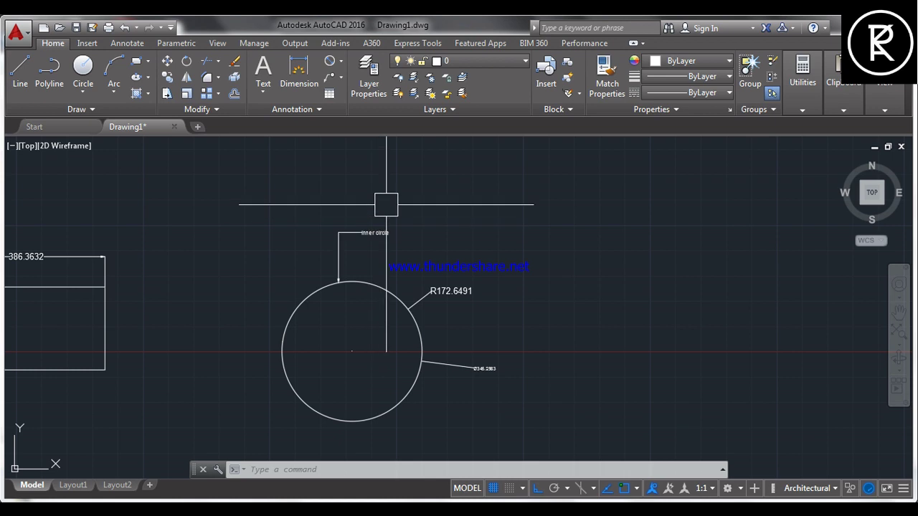
# Add a multiline text reading i"m here to solve autocad in a wide box above and to the right of the circle
pyautogui.click(262, 90)
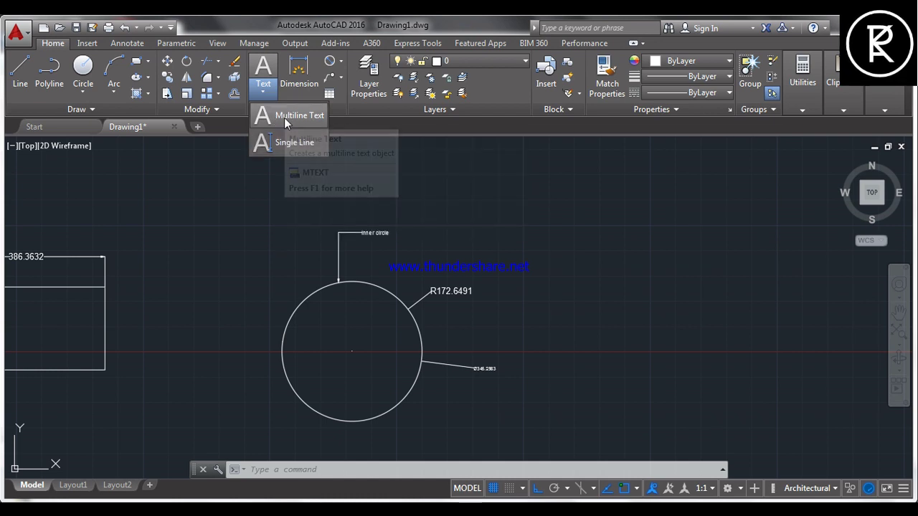
pyautogui.click(284, 118)
pyautogui.click(473, 241)
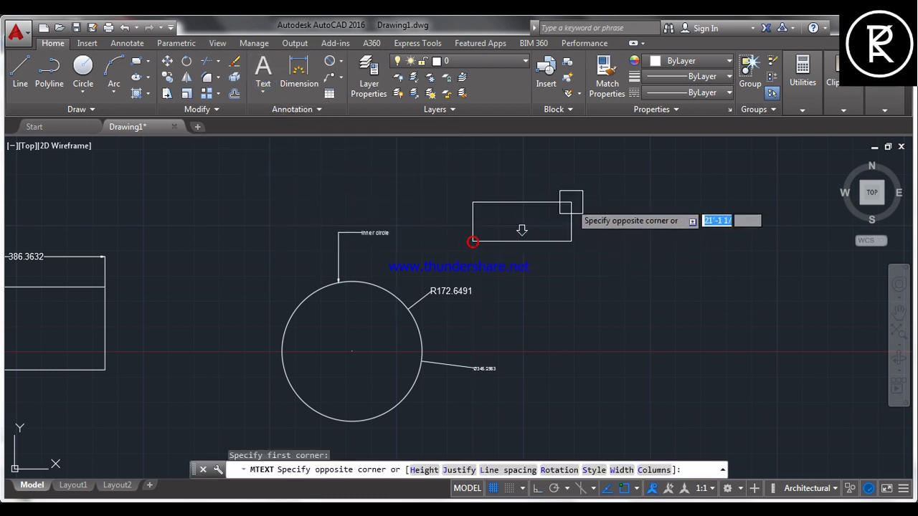
pyautogui.click(798, 179)
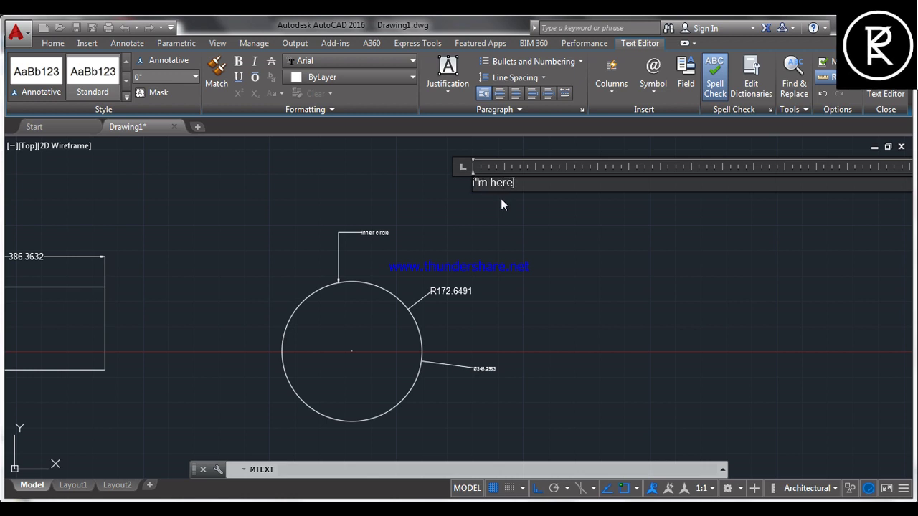
pyautogui.write('so;')
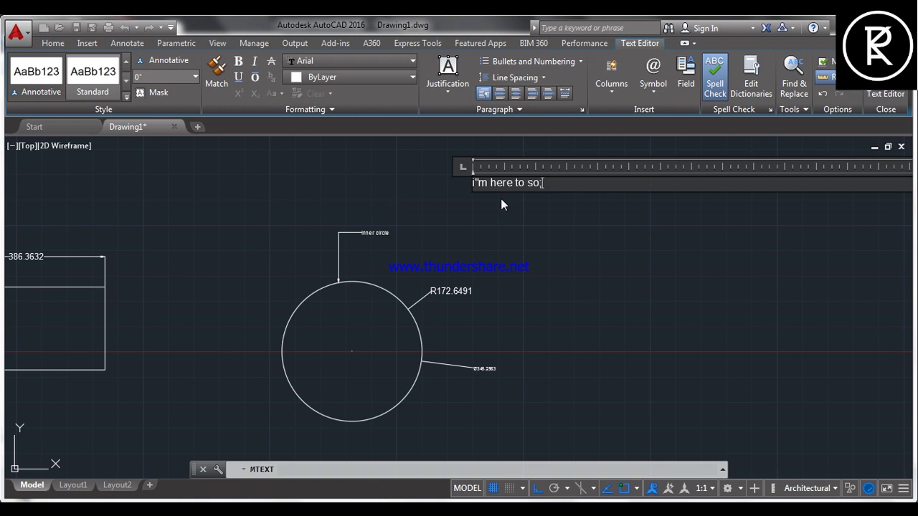
pyautogui.press('BackSpace')
pyautogui.write('l')
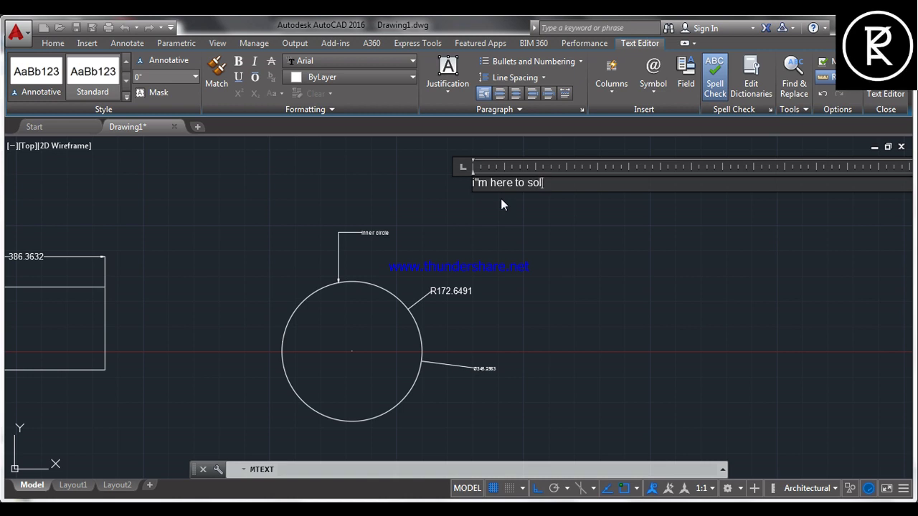
pyautogui.write('ve au')
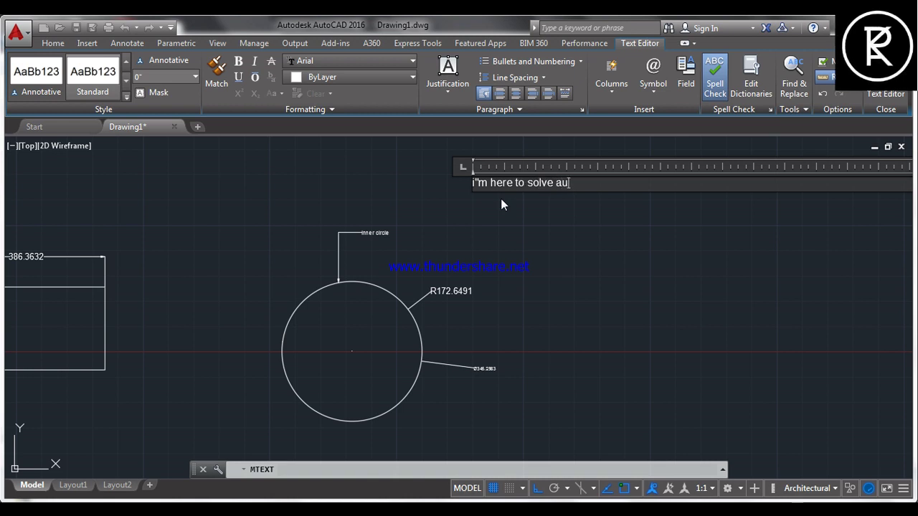
pyautogui.write('tocad')
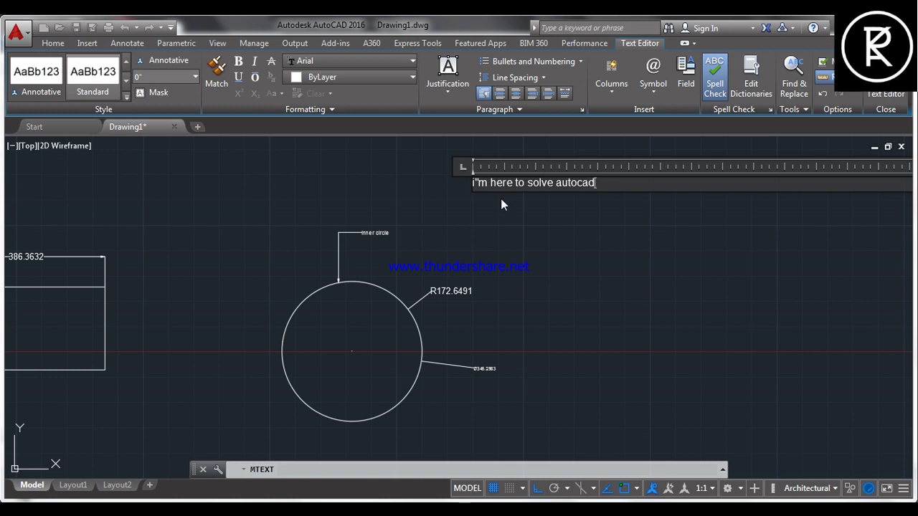
pyautogui.click(501, 198)
# Set the multiline text's height to 25" in its full properties and close them
pyautogui.scroll(5, 502, 194)
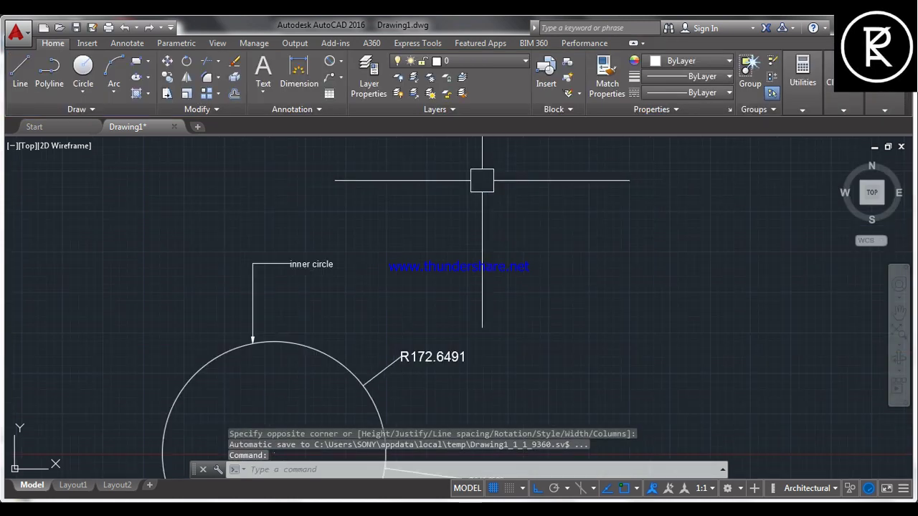
pyautogui.scroll(6, 313, 218)
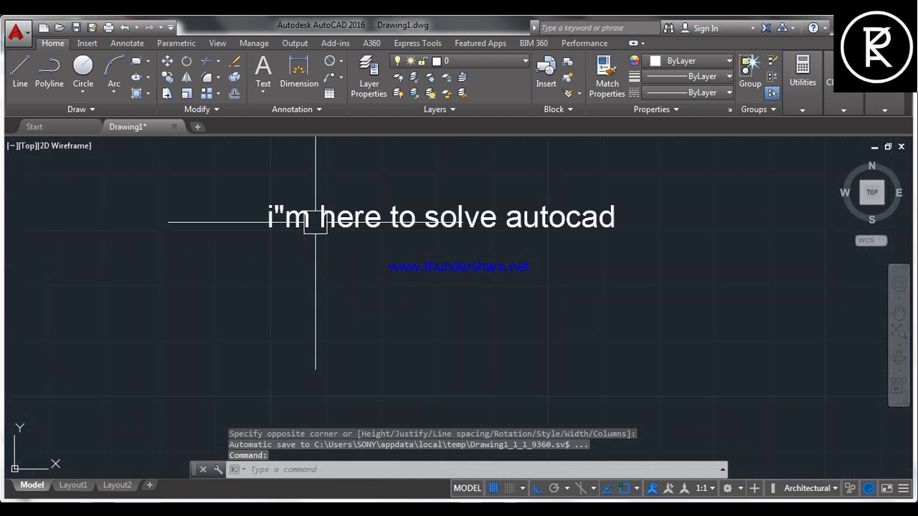
pyautogui.click(397, 211)
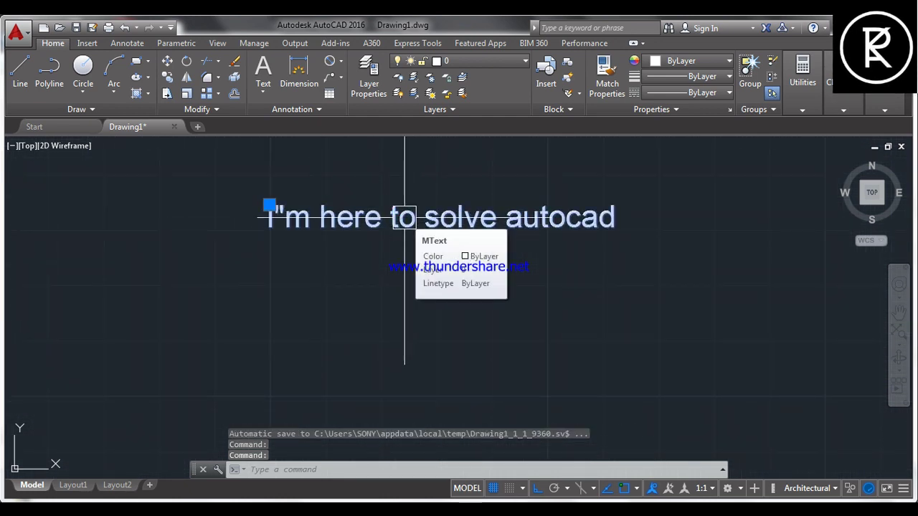
pyautogui.rightClick(405, 217)
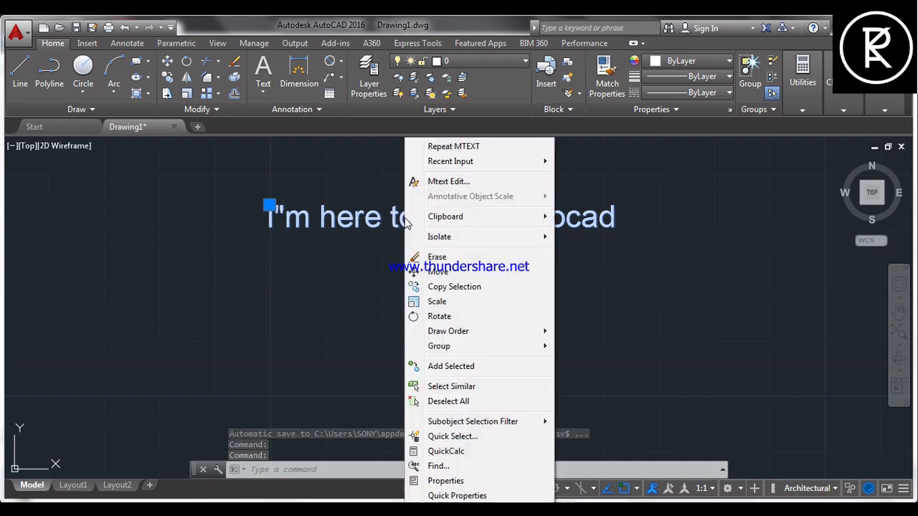
pyautogui.click(453, 480)
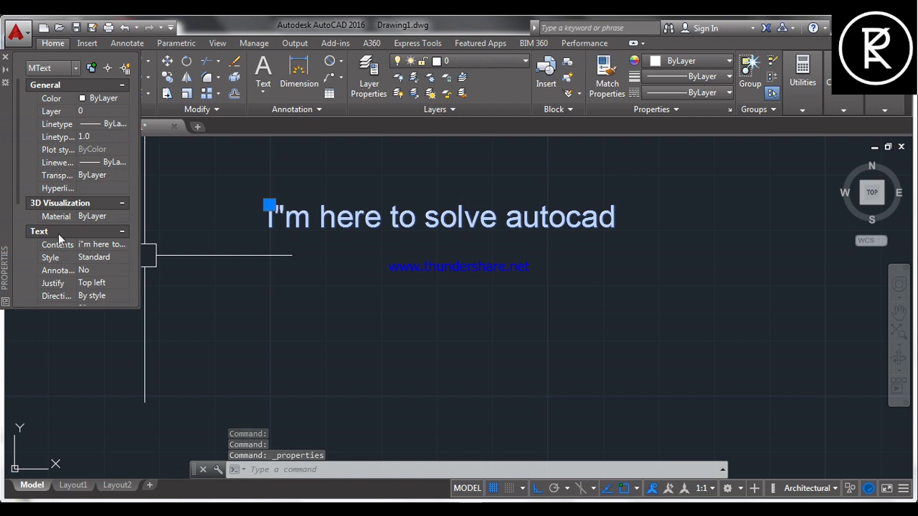
pyautogui.scroll(-2, 76, 261)
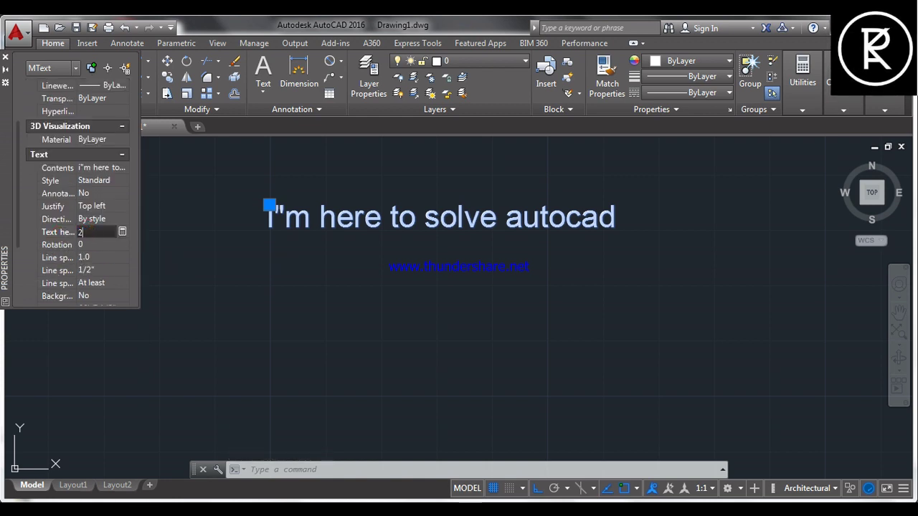
pyautogui.write('5')
pyautogui.press('Tab')
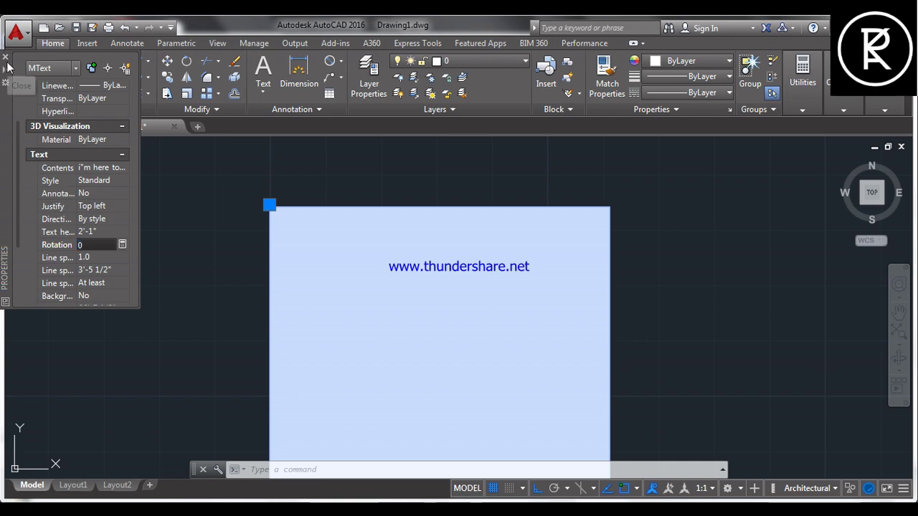
pyautogui.click(7, 63)
# Move the multiline text freely, with Ortho turned off, to just above the "inner circle" multileader
pyautogui.scroll(-4, 205, 241)
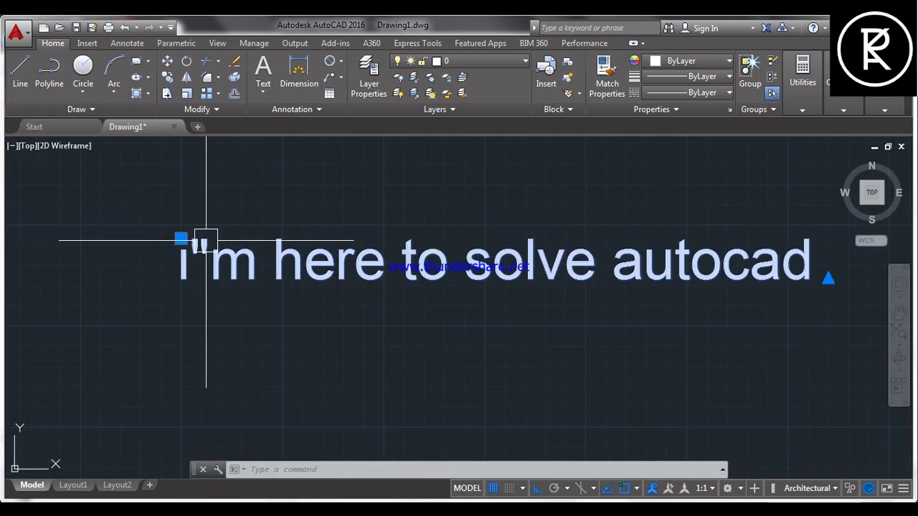
pyautogui.scroll(-4, 206, 241)
pyautogui.scroll(-2, 359, 244)
pyautogui.scroll(2, 261, 234)
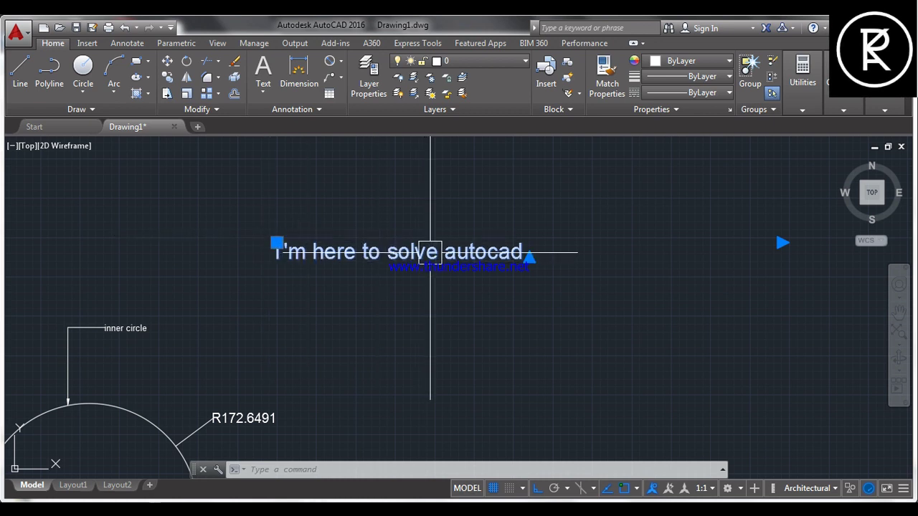
pyautogui.write('m')
pyautogui.press('Return')
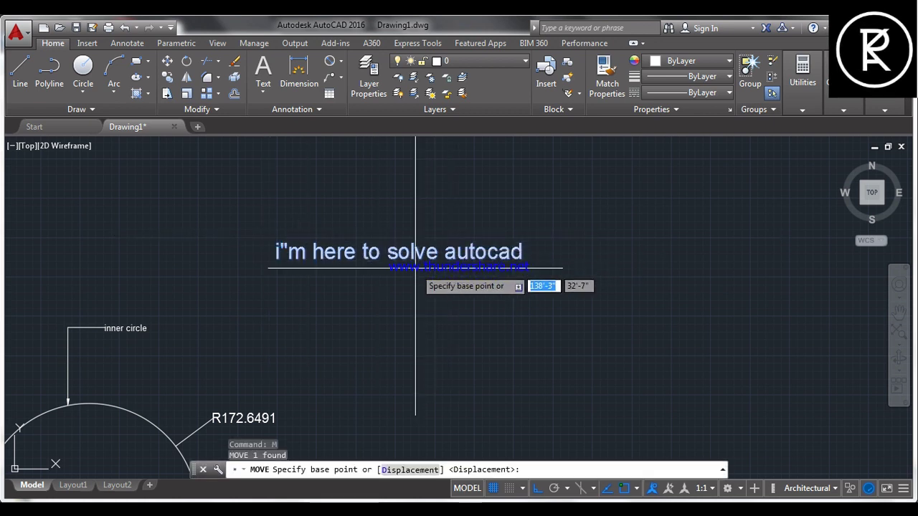
pyautogui.click(407, 246)
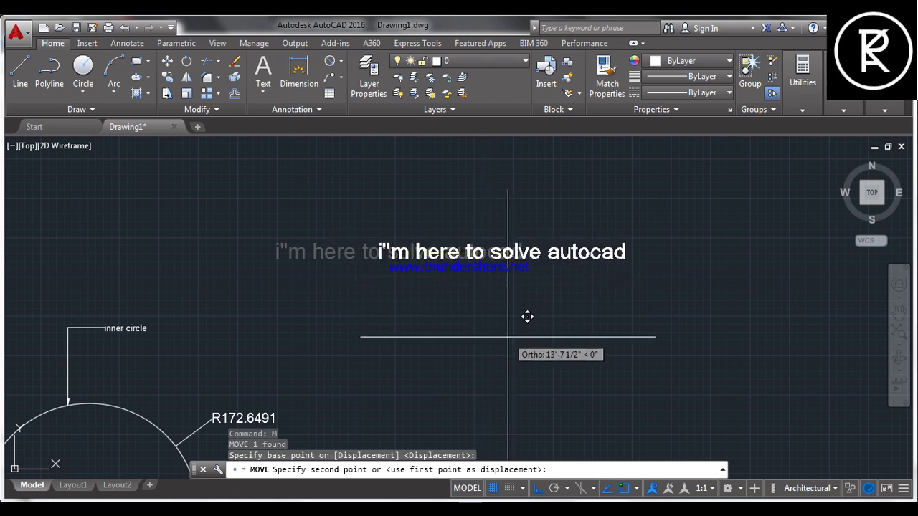
pyautogui.click(539, 490)
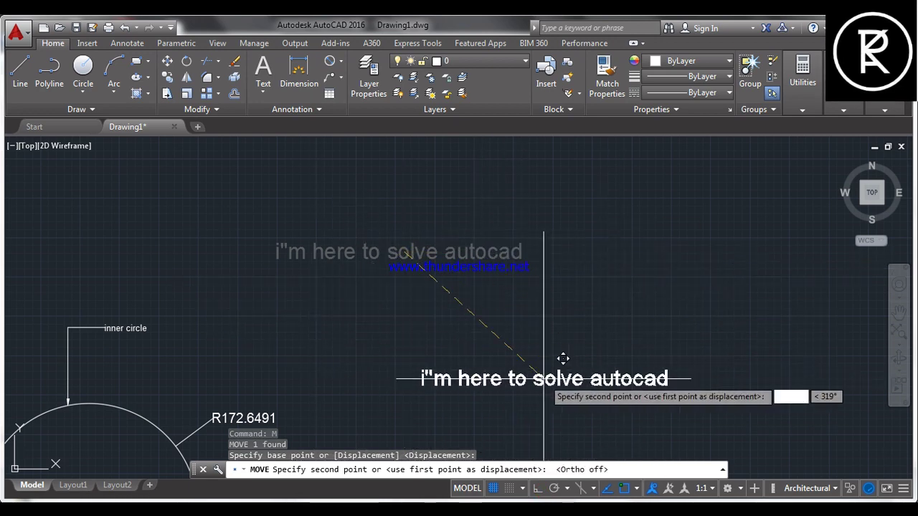
pyautogui.scroll(-2, 577, 331)
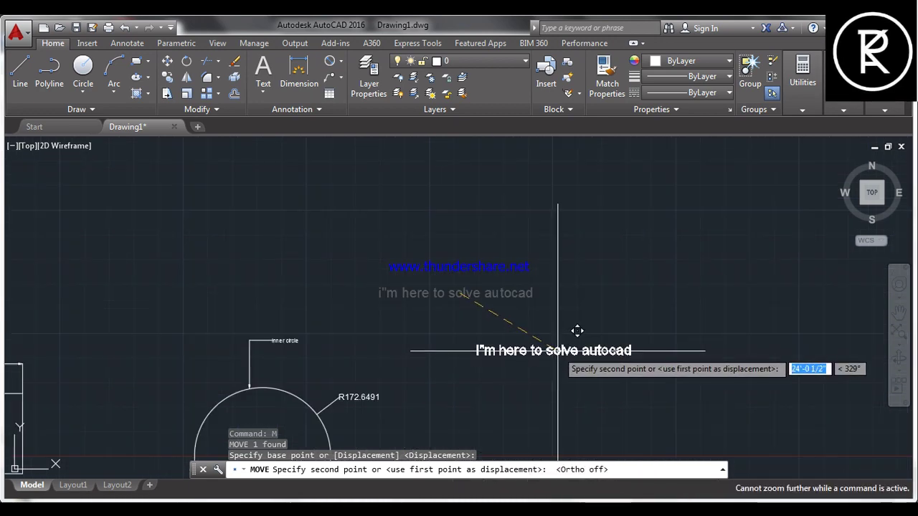
pyautogui.click(272, 249)
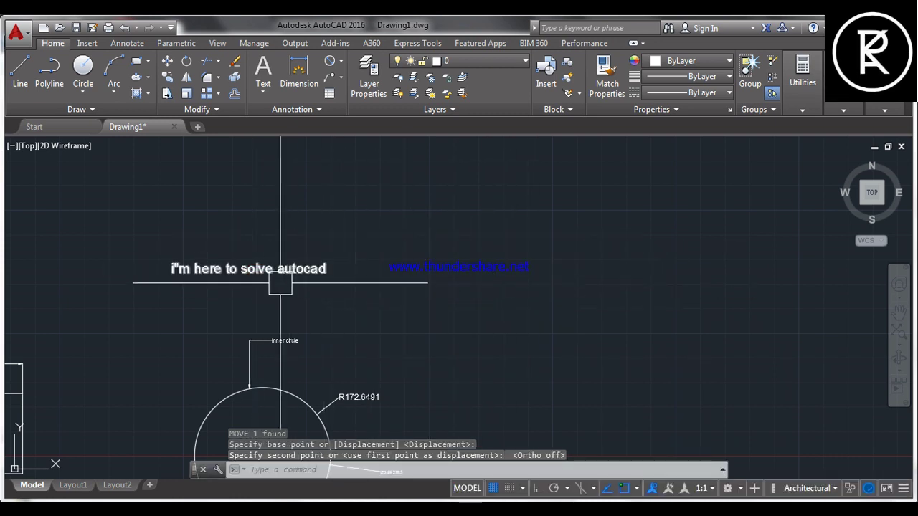